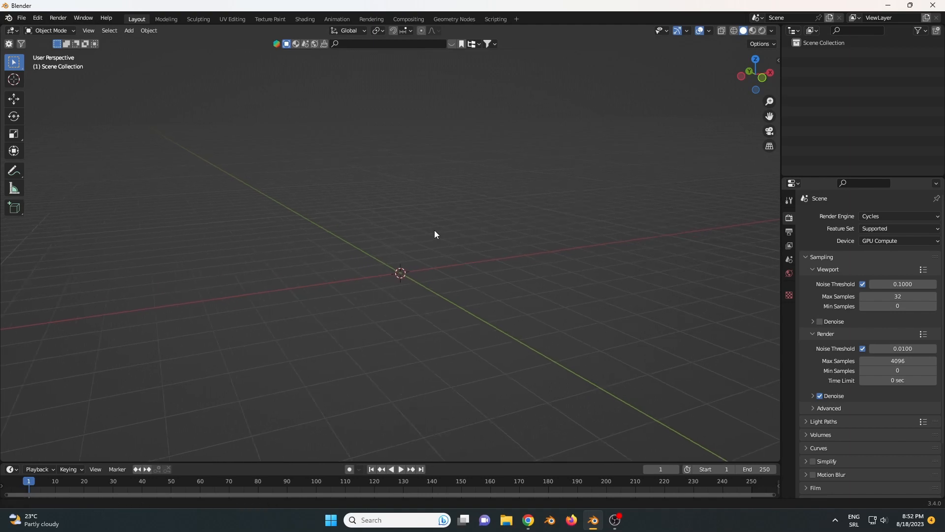
# - Show the 3D viewport's sidebar and open the add-on preferences
pyautogui.press('n')
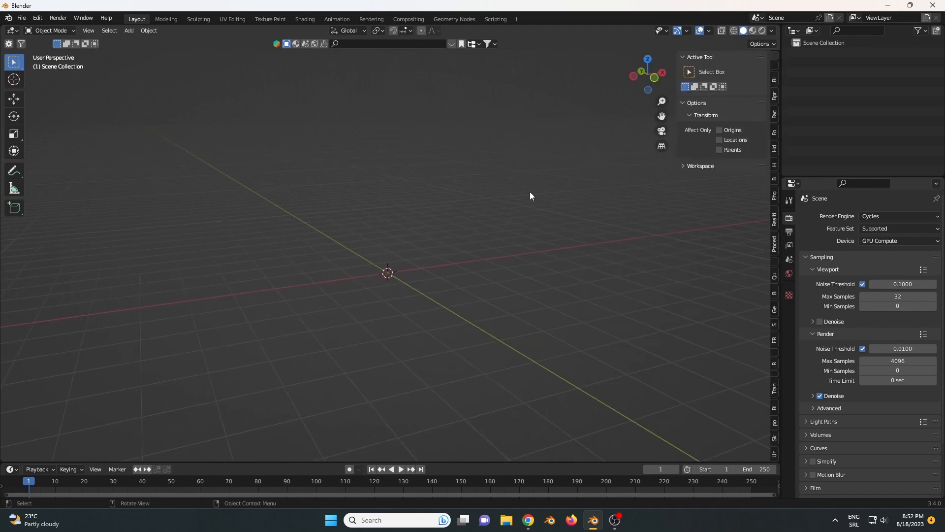
pyautogui.press('n')
pyautogui.press('n')
pyautogui.click(60, 18)
pyautogui.click(58, 18)
pyautogui.click(58, 19)
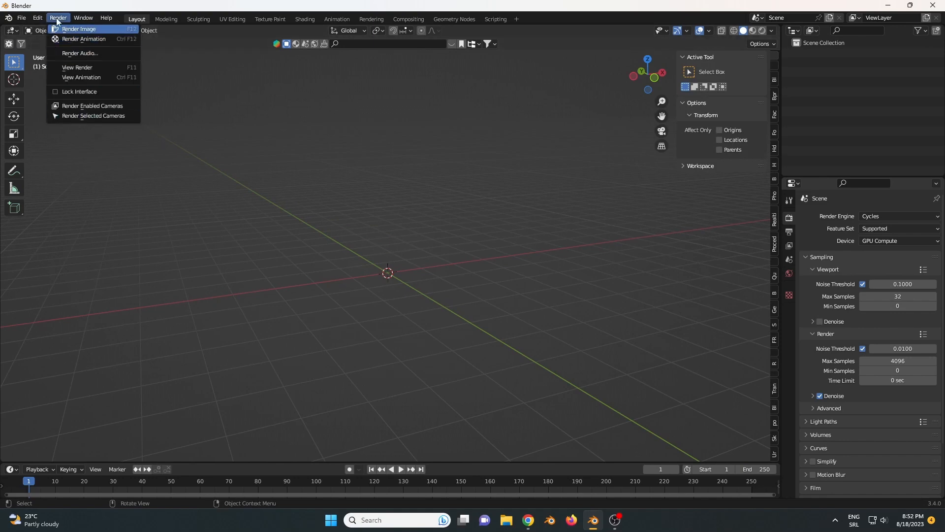
pyautogui.click(56, 18)
pyautogui.click(38, 18)
pyautogui.click(67, 153)
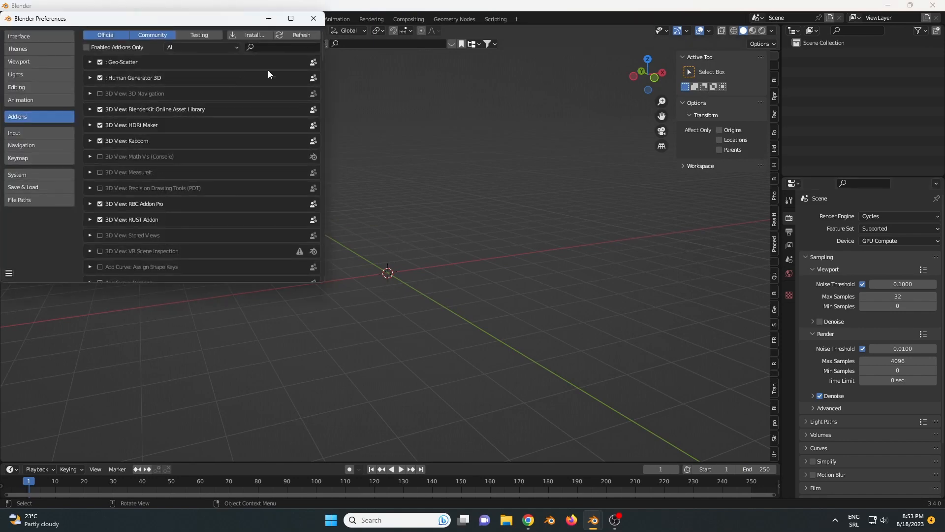
# - Switch to Chrome, load the BlenderKit website in a new tab and go to its add-on download page
pyautogui.click(528, 520)
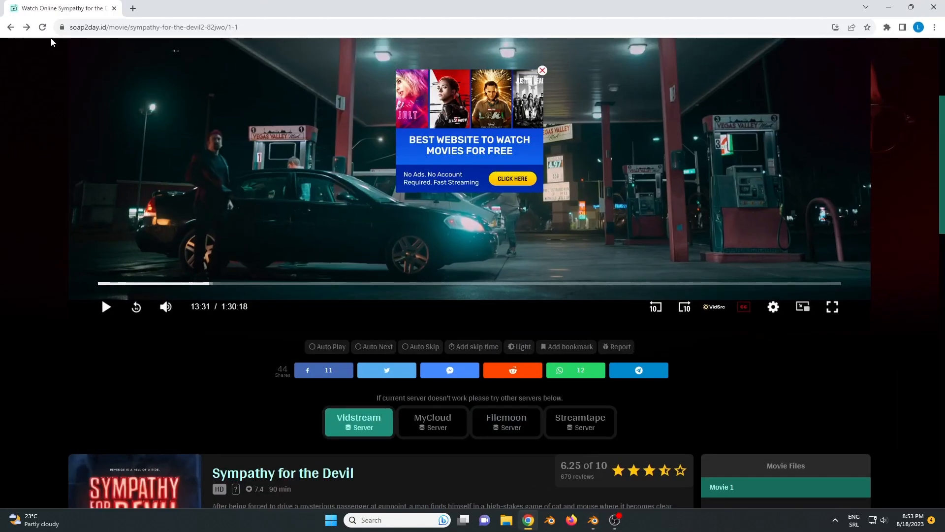
pyautogui.click(133, 9)
pyautogui.click(140, 26)
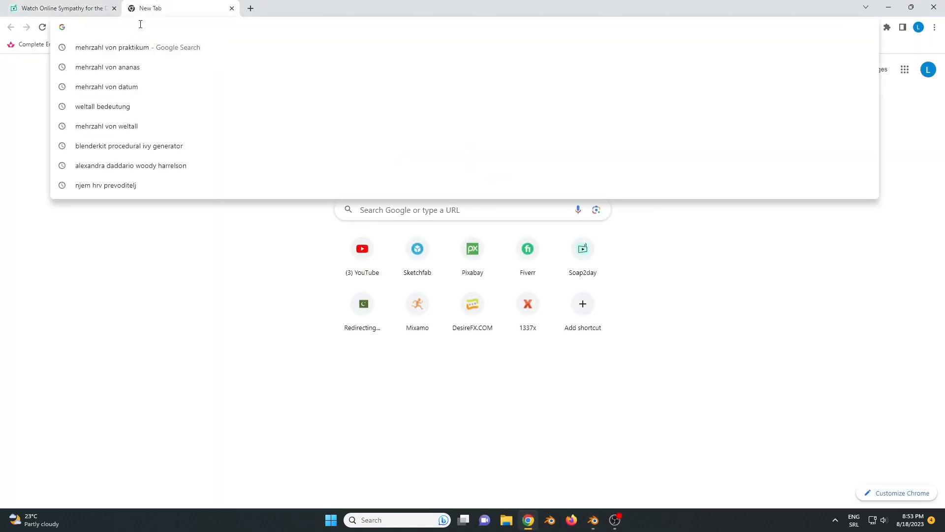
pyautogui.write('bler')
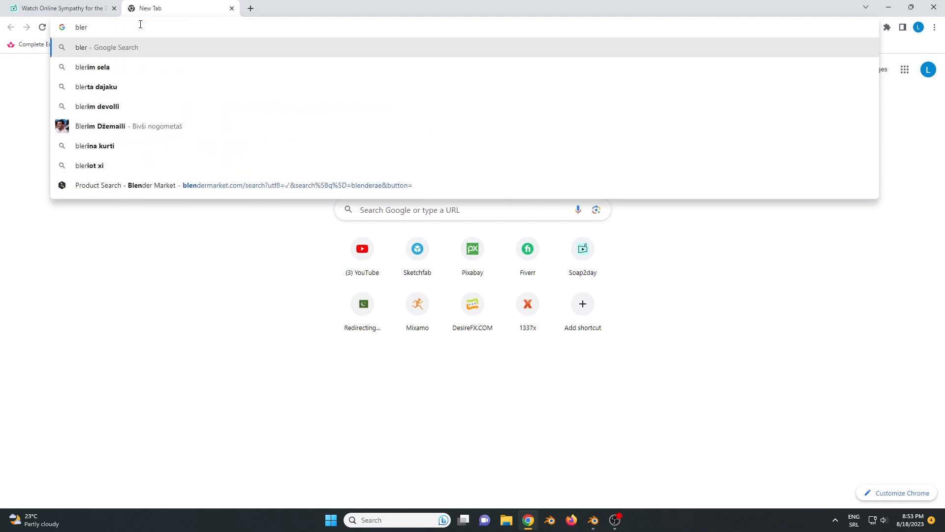
pyautogui.press('BackSpace')
pyautogui.write('derkit')
pyautogui.press('Return')
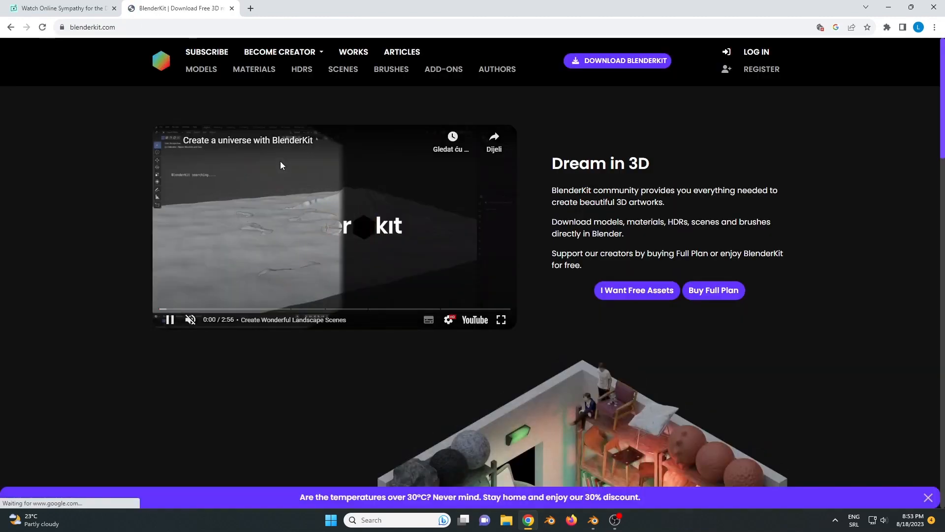
pyautogui.click(611, 60)
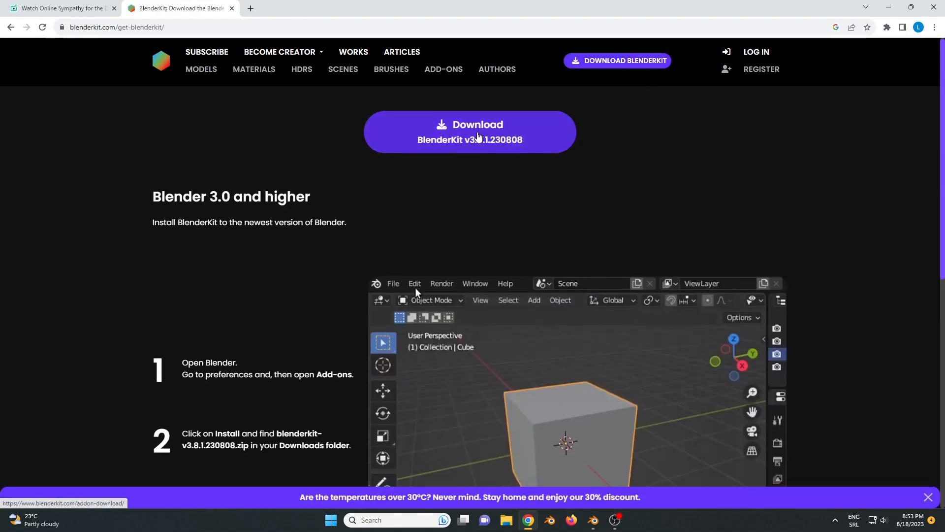
# - Read the three BlenderKit installation instructions on the download page
pyautogui.scroll(-3, 477, 137)
pyautogui.scroll(5, 471, 155)
pyautogui.scroll(-4, 489, 161)
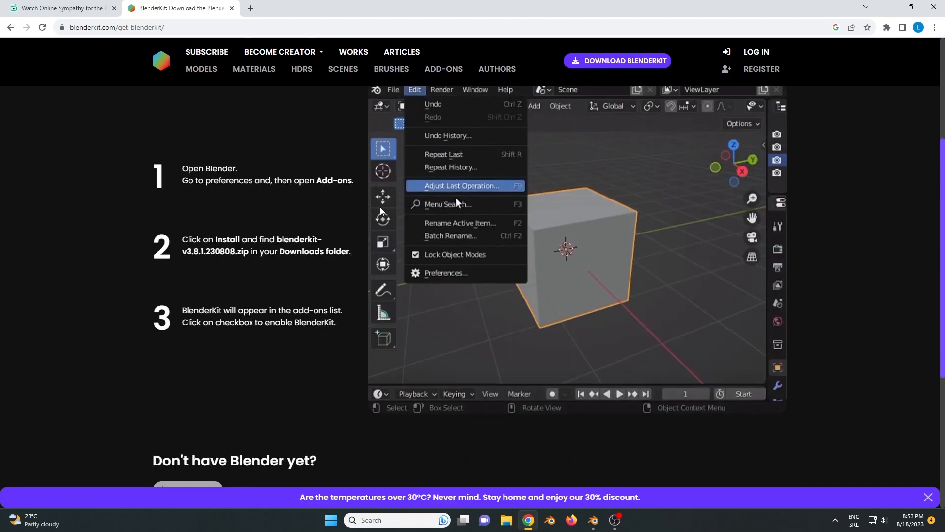
pyautogui.moveTo(182, 168); pyautogui.dragTo(331, 179)
pyautogui.click(332, 179)
pyautogui.moveTo(257, 250); pyautogui.dragTo(215, 239)
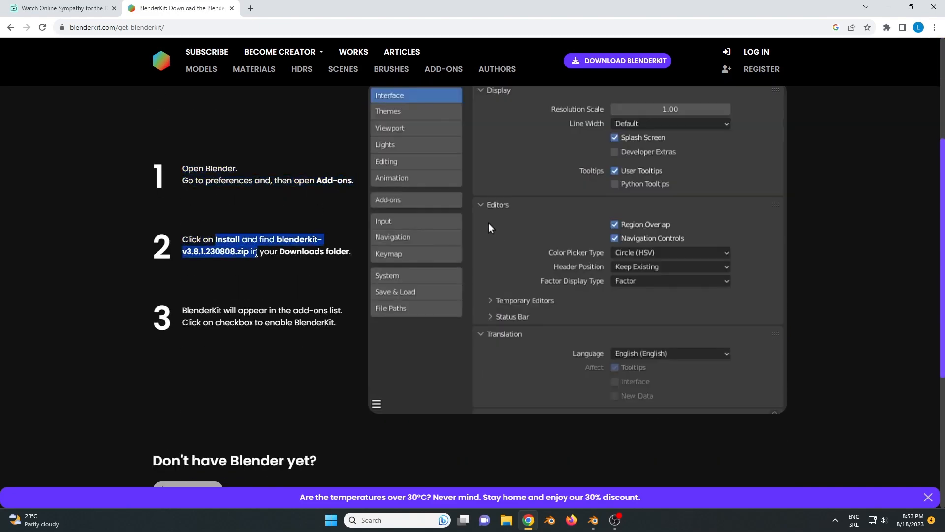
pyautogui.scroll(4, 274, 256)
pyautogui.click(274, 256)
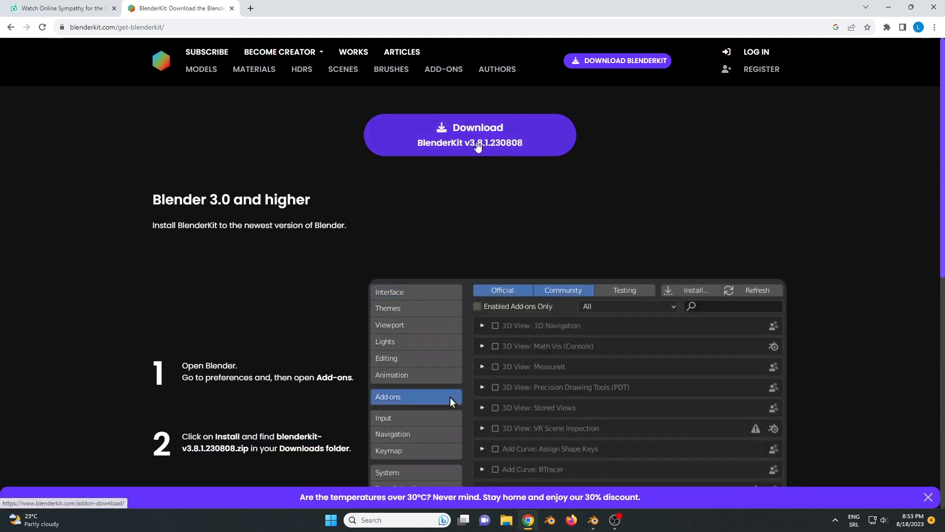
# - Download BlenderKit v3.8.1.230808, close the website's tab and return to Blender
pyautogui.click(498, 143)
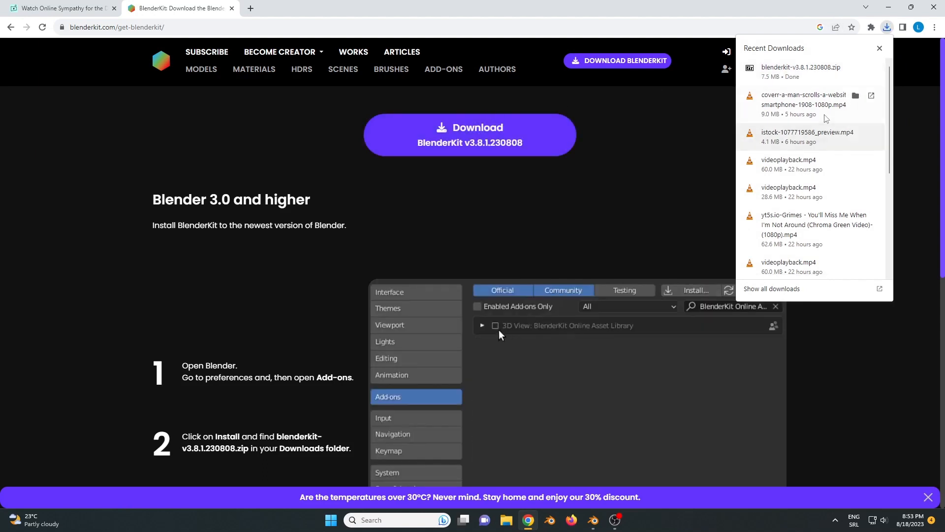
pyautogui.click(231, 8)
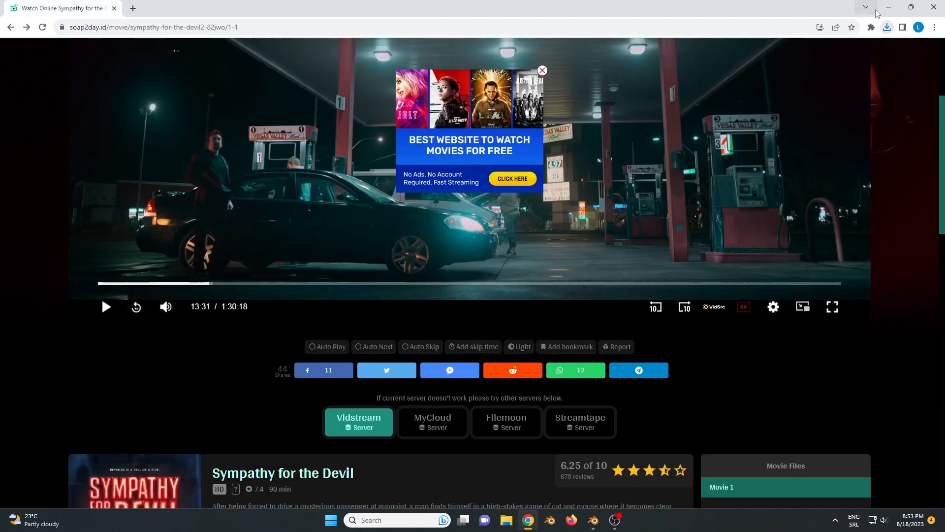
pyautogui.click(883, 12)
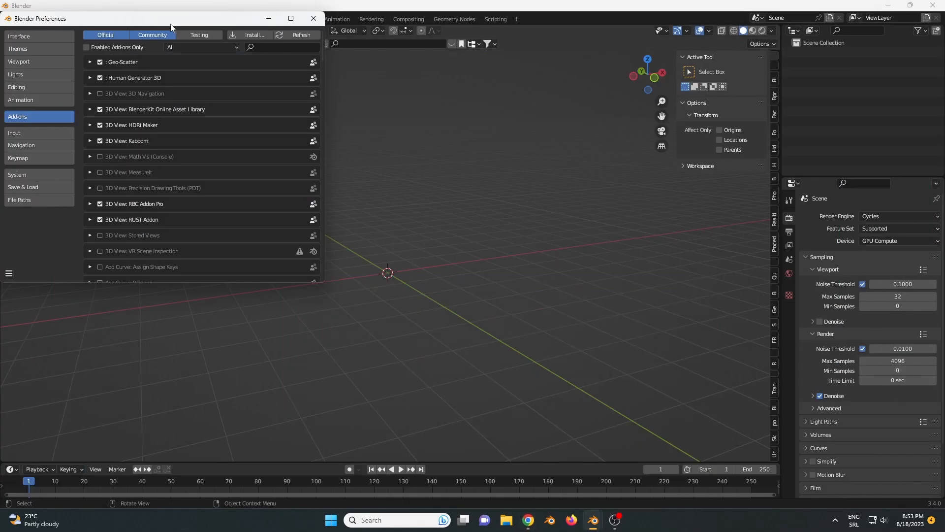
# - Reopen the Preferences, choose blenderkit-v3.8.1.230808.zip in the Downloads folder for add-on installation, and cancel the file selection
pyautogui.moveTo(171, 24); pyautogui.dragTo(188, 45)
pyautogui.click(326, 44)
pyautogui.click(43, 17)
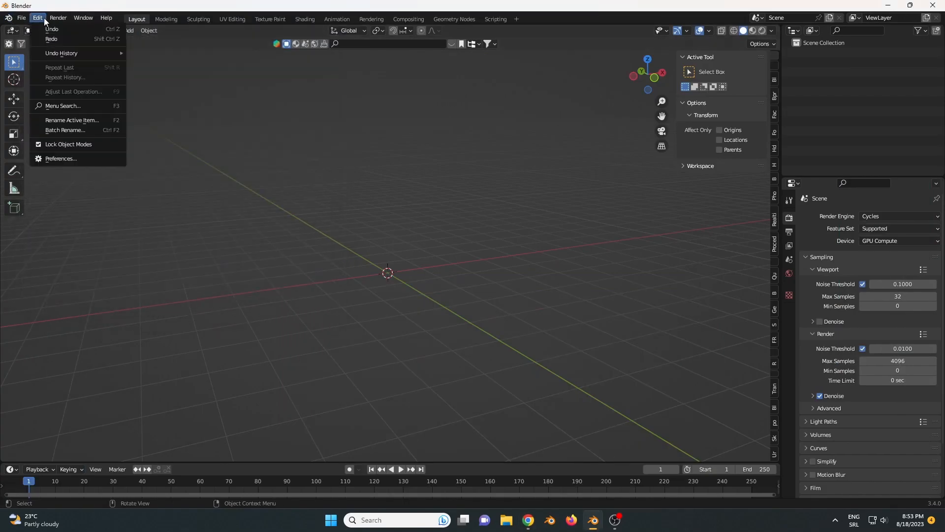
pyautogui.click(60, 158)
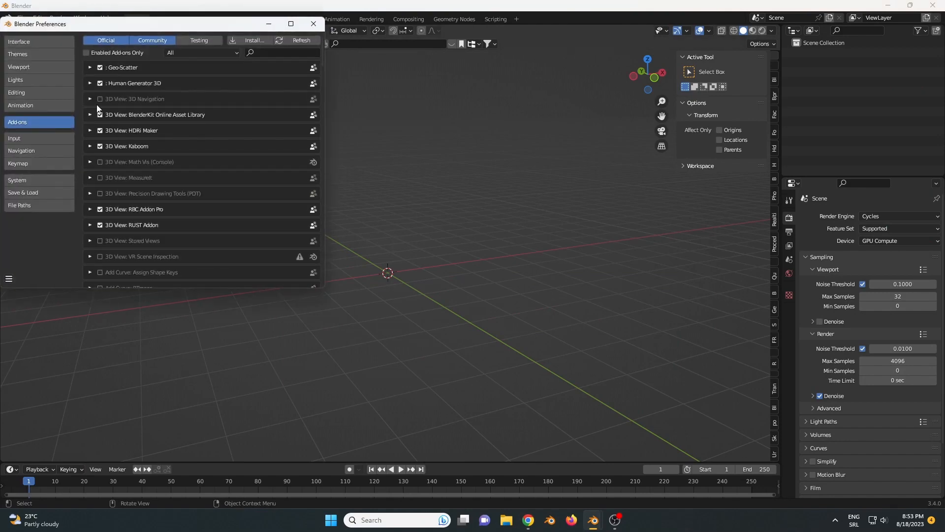
pyautogui.click(244, 37)
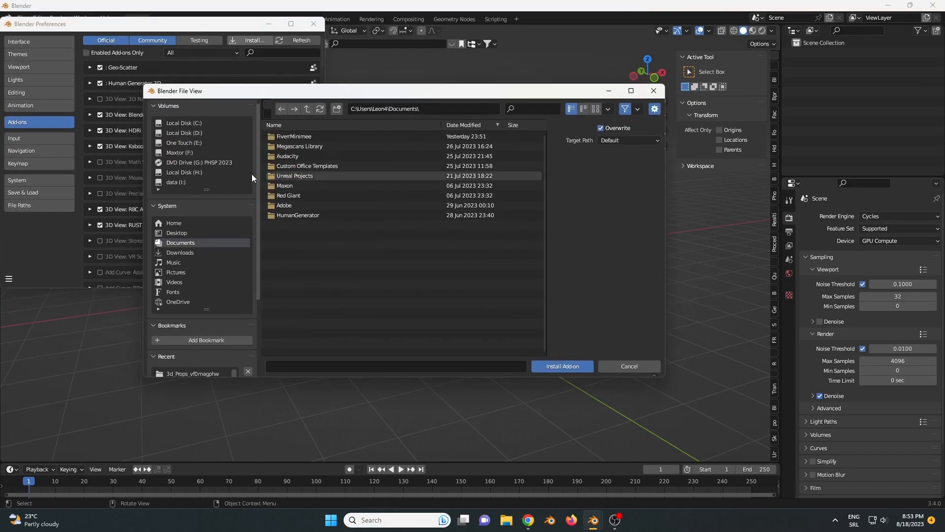
pyautogui.scroll(-2, 187, 295)
pyautogui.click(193, 213)
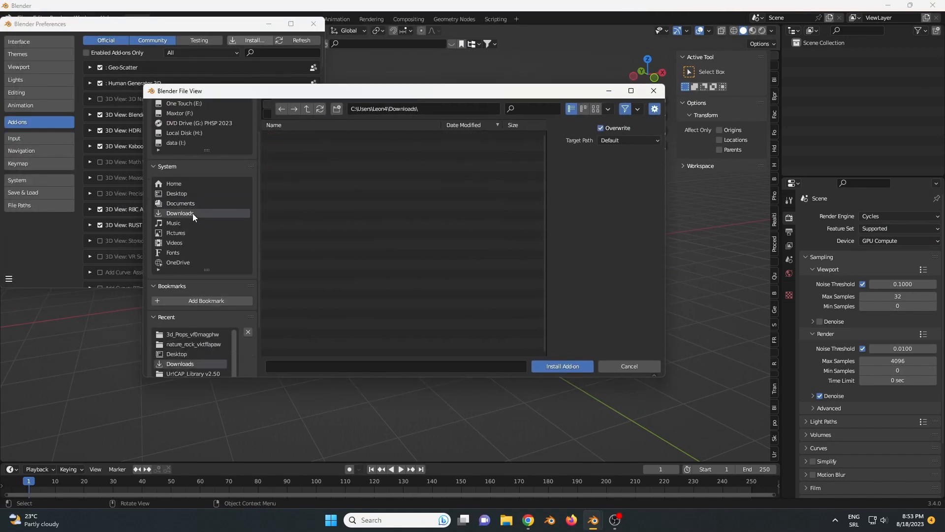
pyautogui.click(311, 255)
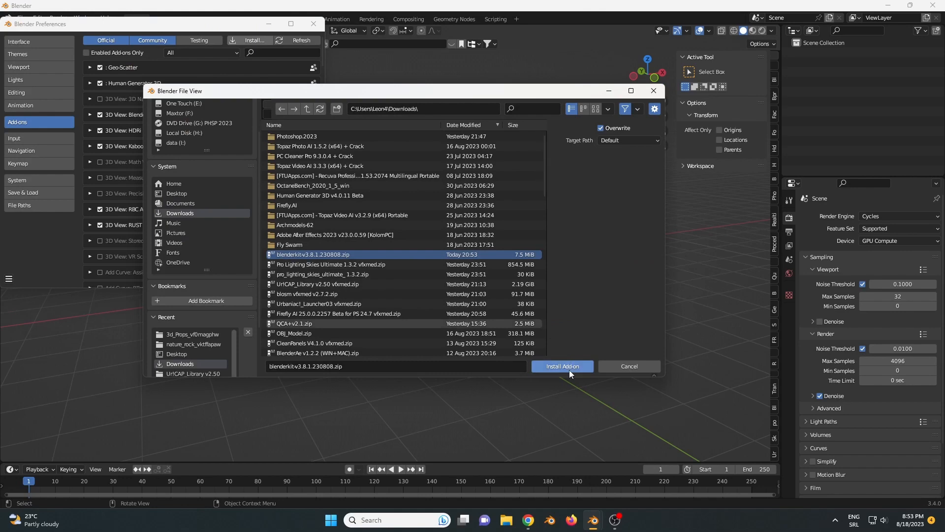
pyautogui.click(627, 367)
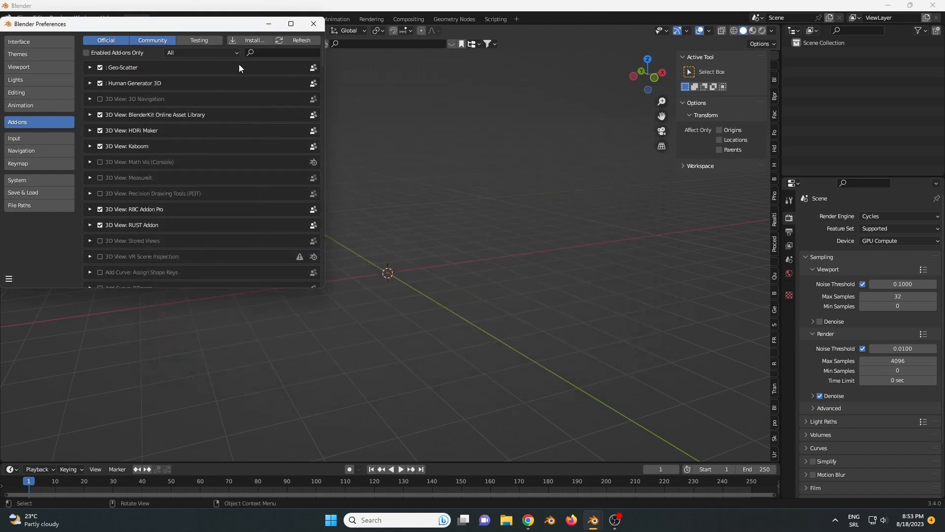
# - Inspect the details and settings of the BlenderKit Online Asset Library add-on and close the Preferences
pyautogui.click(90, 116)
pyautogui.click(106, 117)
pyautogui.click(91, 114)
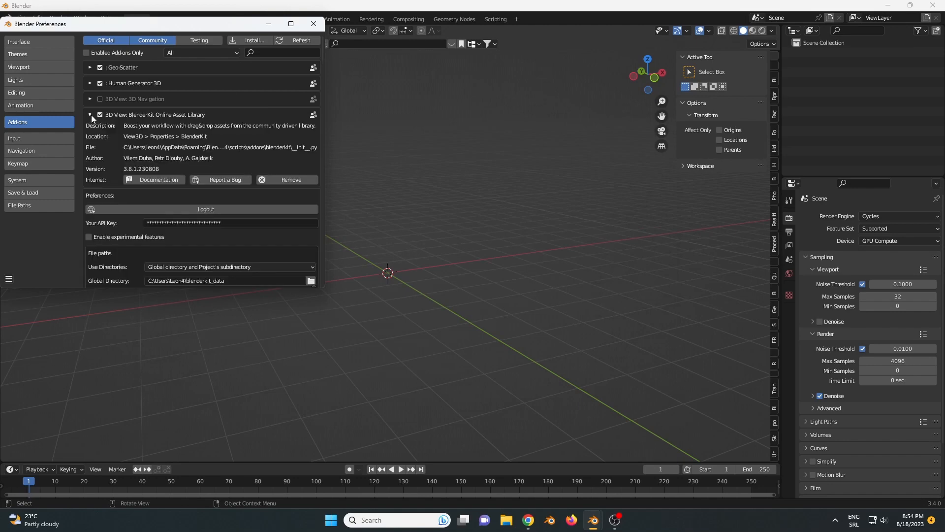
pyautogui.click(91, 114)
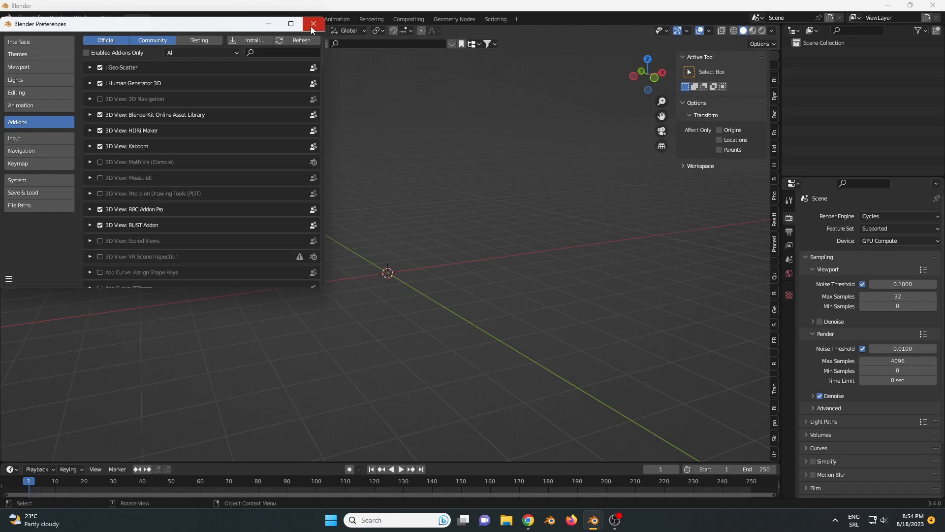
pyautogui.click(89, 116)
pyautogui.scroll(-2, 184, 173)
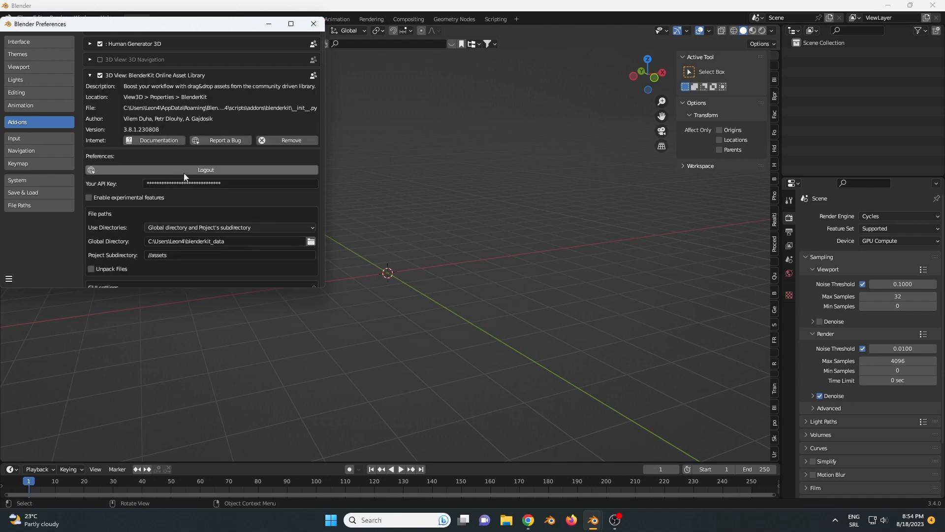
pyautogui.click(89, 80)
pyautogui.click(313, 24)
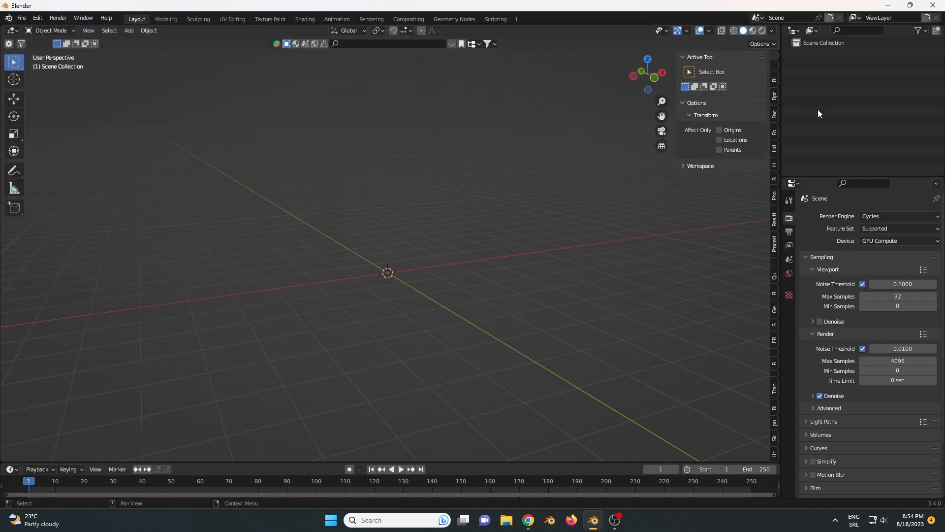
# - Bring up the BlenderKit asset search in the viewport sidebar and check the BlenderKit profile details
pyautogui.click(776, 95)
pyautogui.click(777, 117)
pyautogui.click(777, 132)
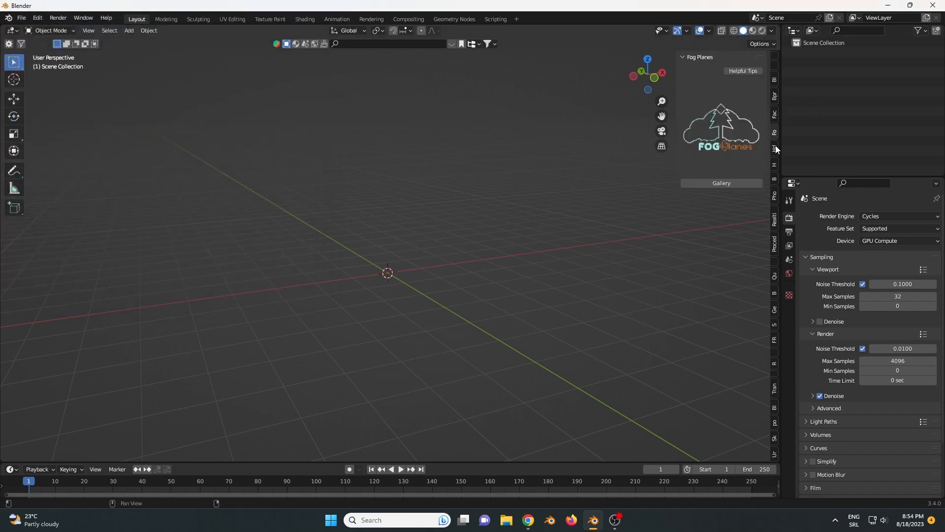
pyautogui.click(776, 139)
pyautogui.click(774, 100)
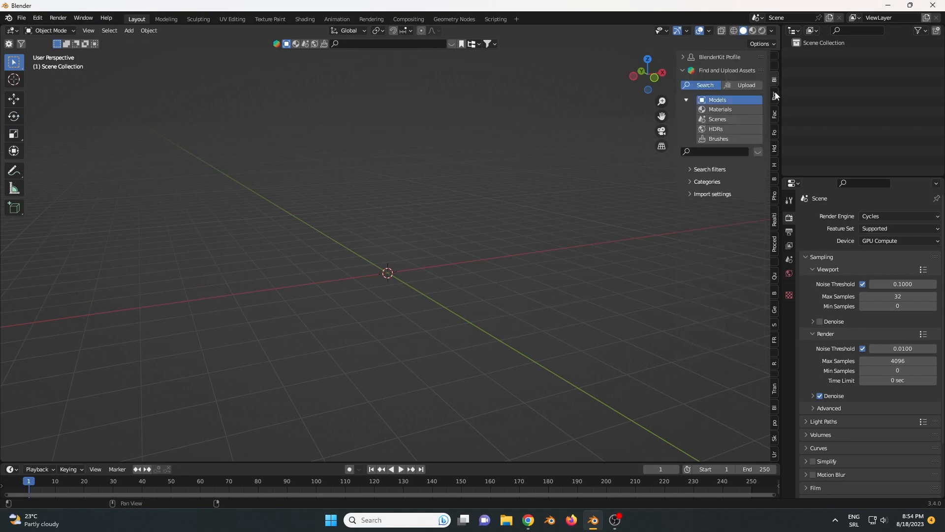
pyautogui.click(682, 58)
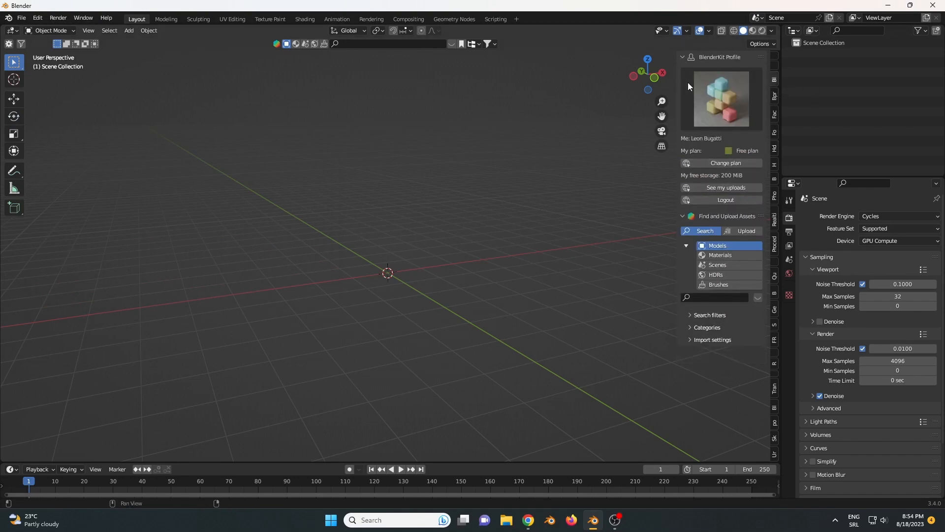
pyautogui.click(683, 57)
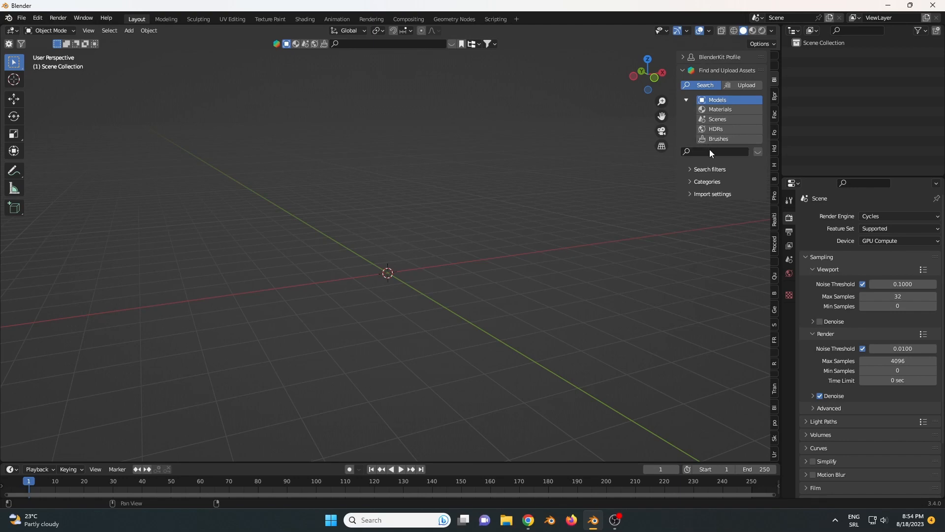
# - Search BlenderKit models without a keyword, leaving the search filters expanded and the asset bar shown
pyautogui.click(733, 151)
pyautogui.press('Return')
pyautogui.click(692, 179)
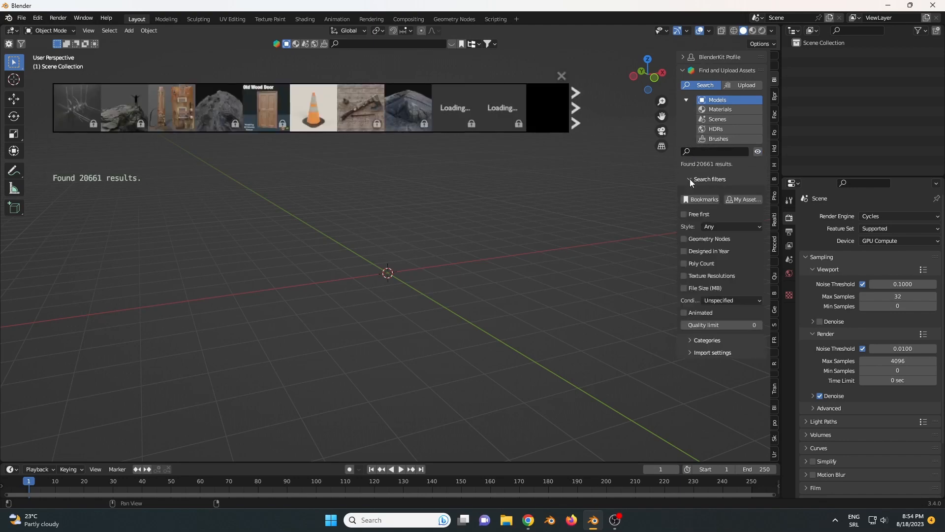
pyautogui.moveTo(211, 109)
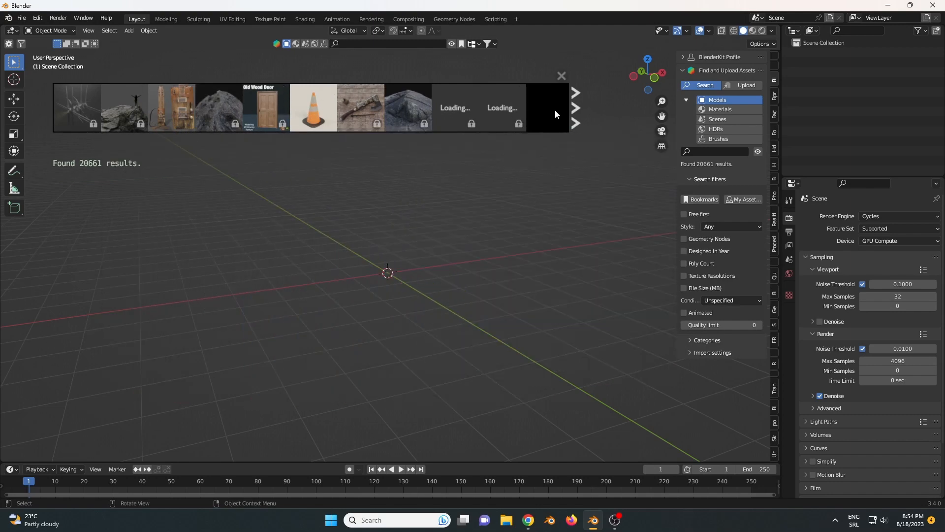
pyautogui.click(561, 76)
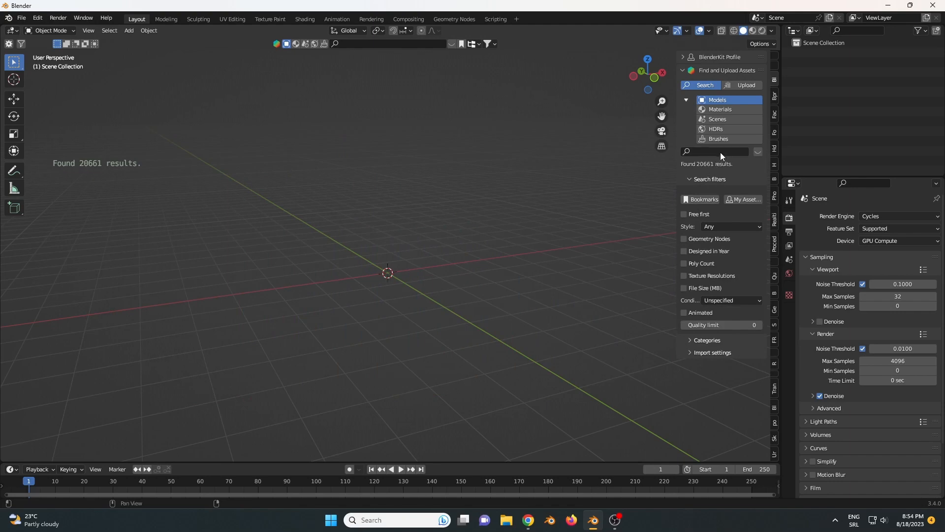
pyautogui.click(757, 152)
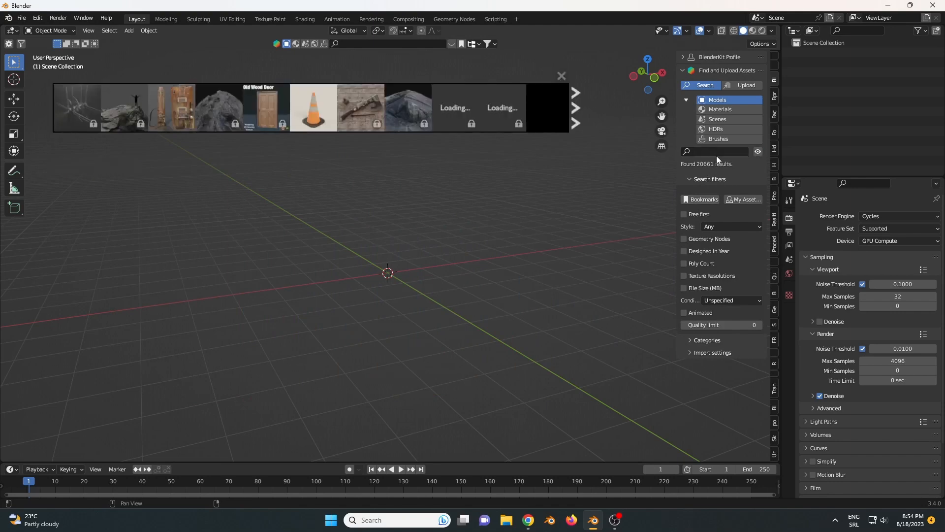
# - Filter the BlenderKit models to list free ones first and advance to the next set of assets
pyautogui.click(686, 214)
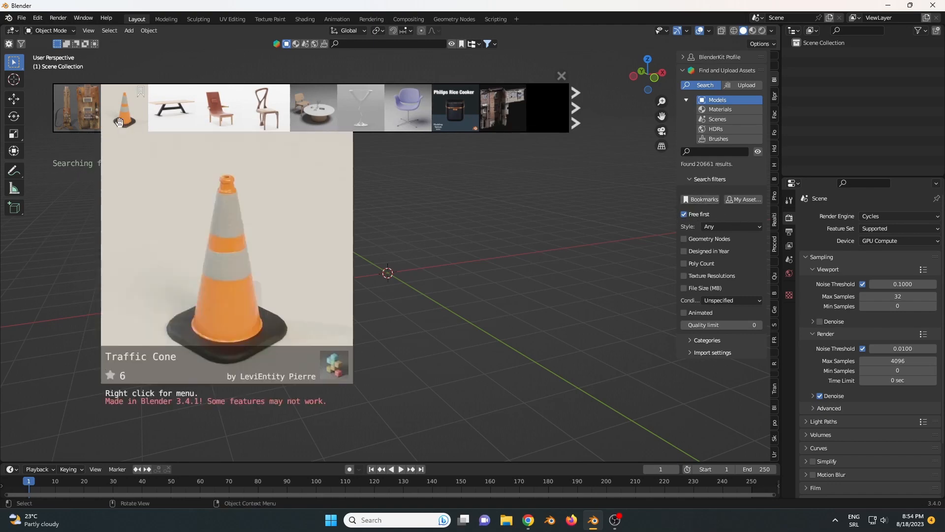
pyautogui.moveTo(236, 116)
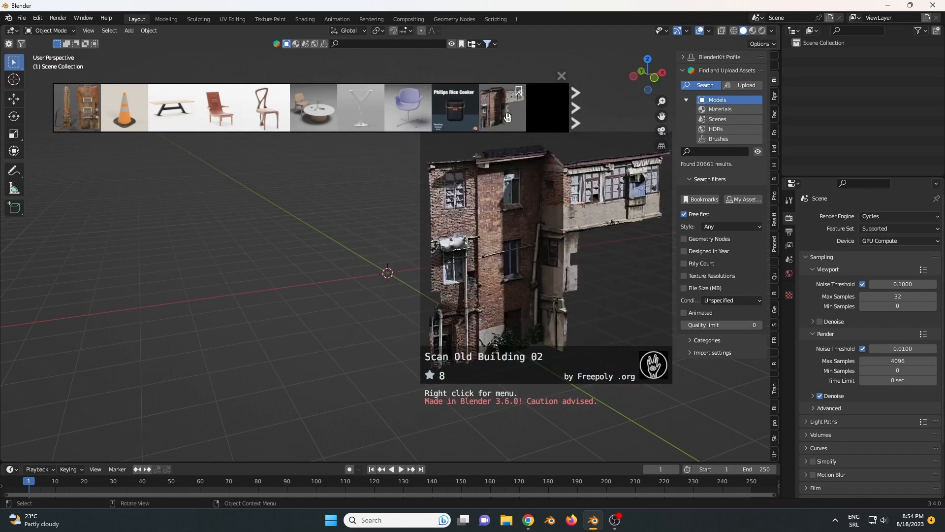
pyautogui.click(575, 119)
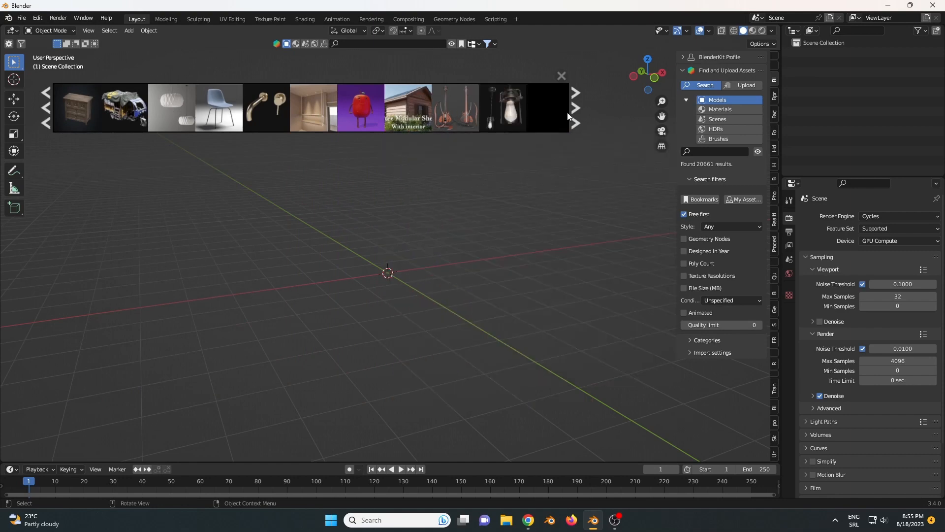
# - Browse the free models and inspect the details of the Free Modular Shed with interior asset
pyautogui.click(575, 108)
pyautogui.click(45, 108)
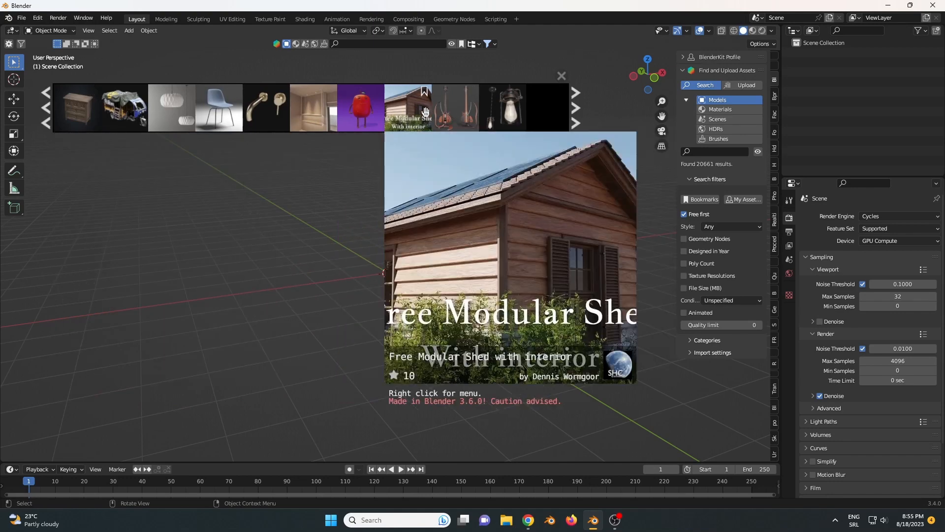
pyautogui.rightClick(409, 108)
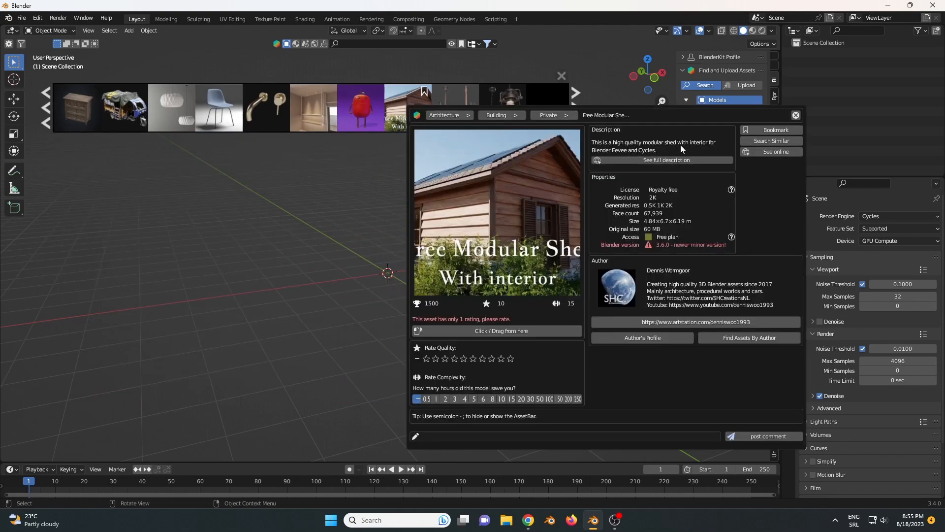
pyautogui.scroll(-3, 647, 153)
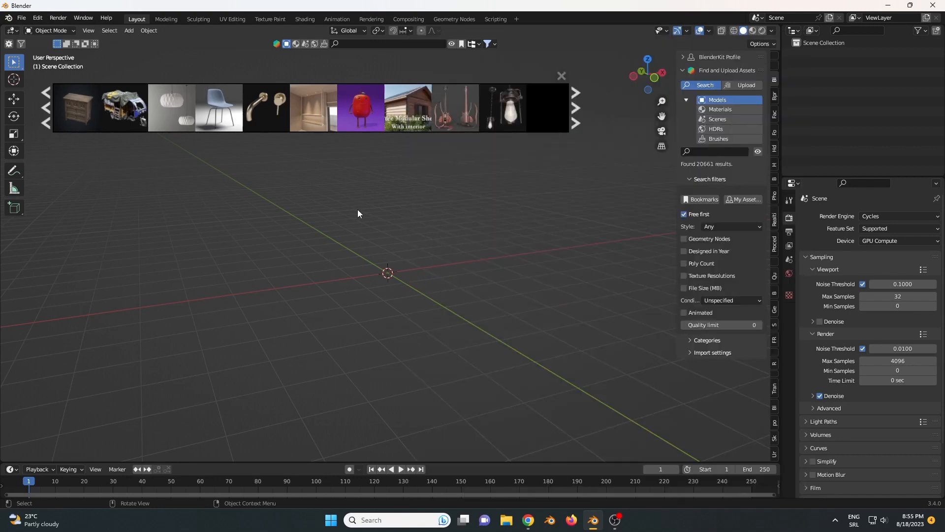
# - Add the Free Modular Shed with interior model to the scene and dismiss the asset bar
pyautogui.click(399, 109)
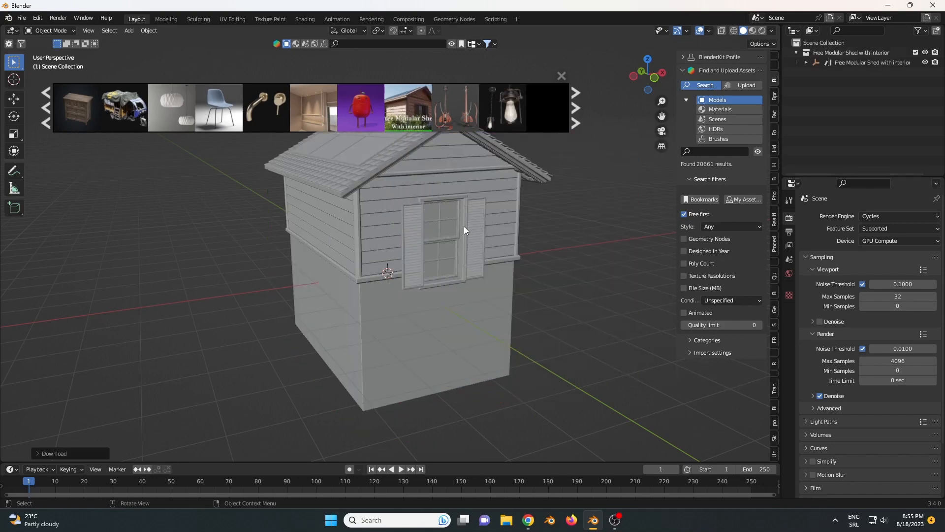
pyautogui.click(561, 75)
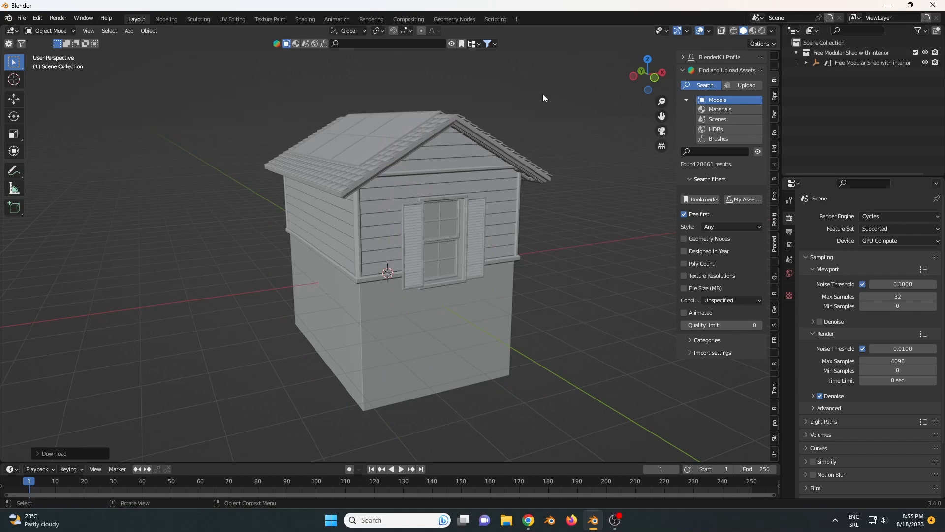
pyautogui.moveTo(456, 190); pyautogui.dragTo(443, 169, button='middle')
pyautogui.scroll(2, 397, 206)
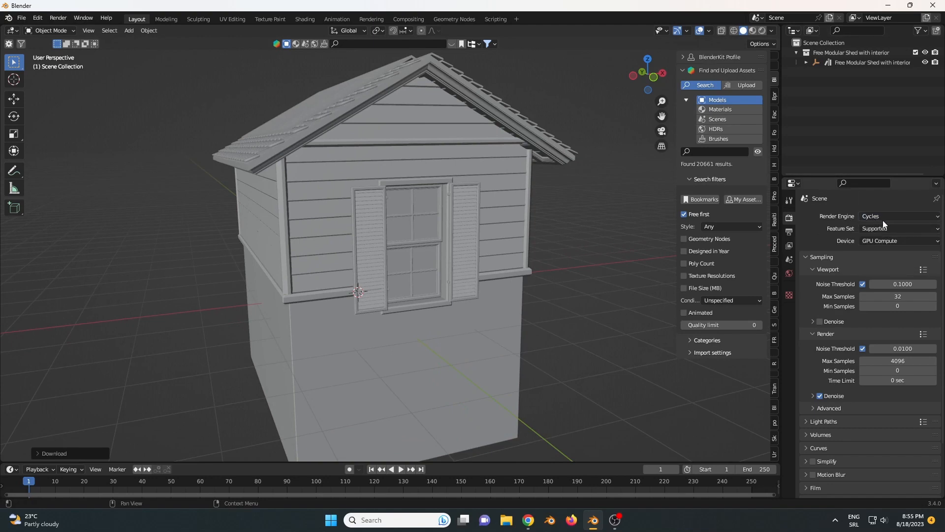
# - Keep the Cycles render device on GPU Compute and review the viewport and render sampling settings
pyautogui.click(885, 241)
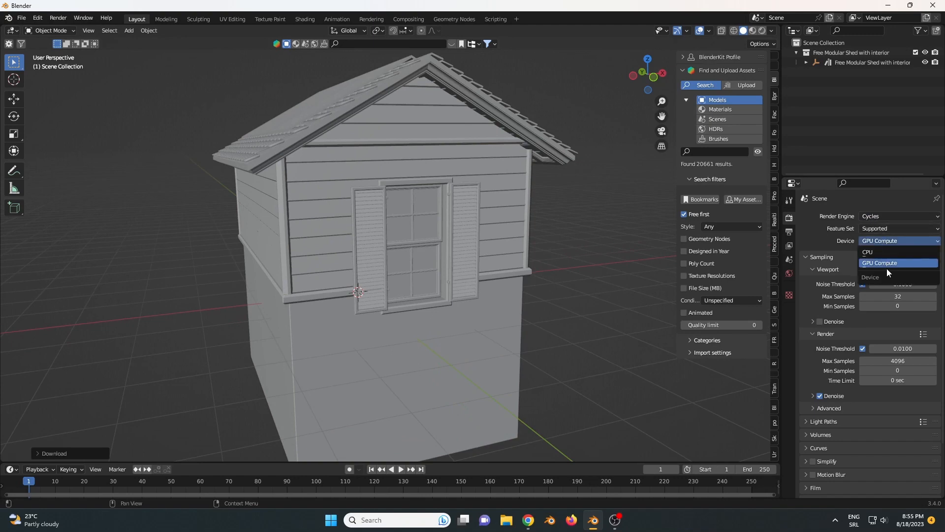
pyautogui.click(886, 262)
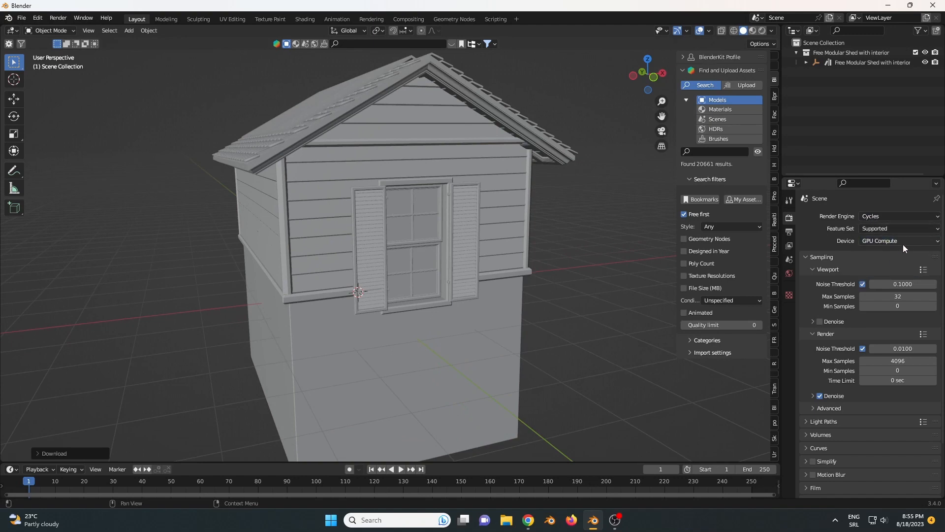
pyautogui.click(881, 242)
pyautogui.click(881, 243)
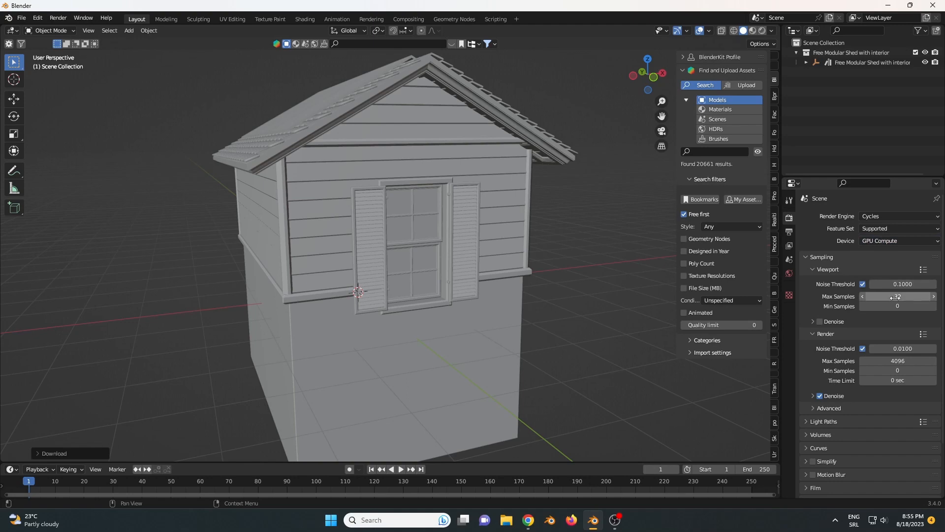
pyautogui.click(809, 337)
pyautogui.click(813, 333)
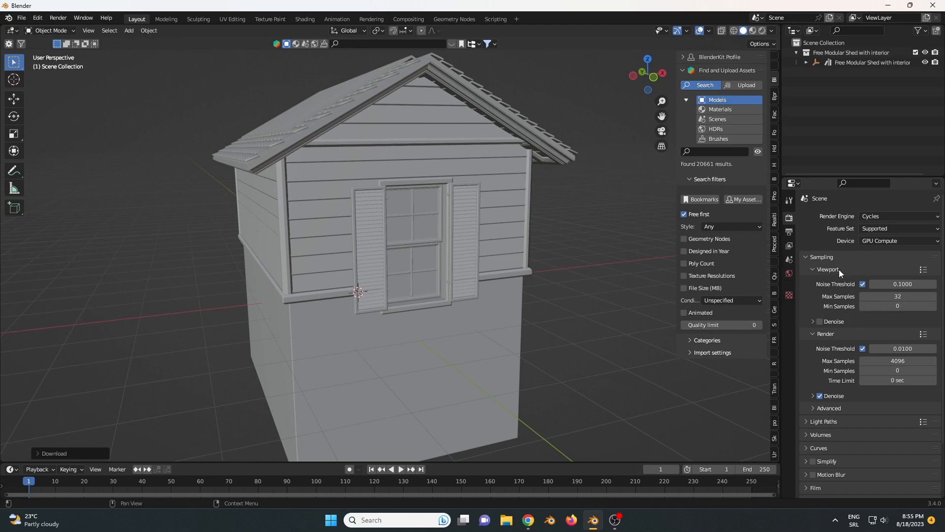
# - Set the maximum render samples to 500
pyautogui.moveTo(412, 205); pyautogui.dragTo(442, 245, button='middle')
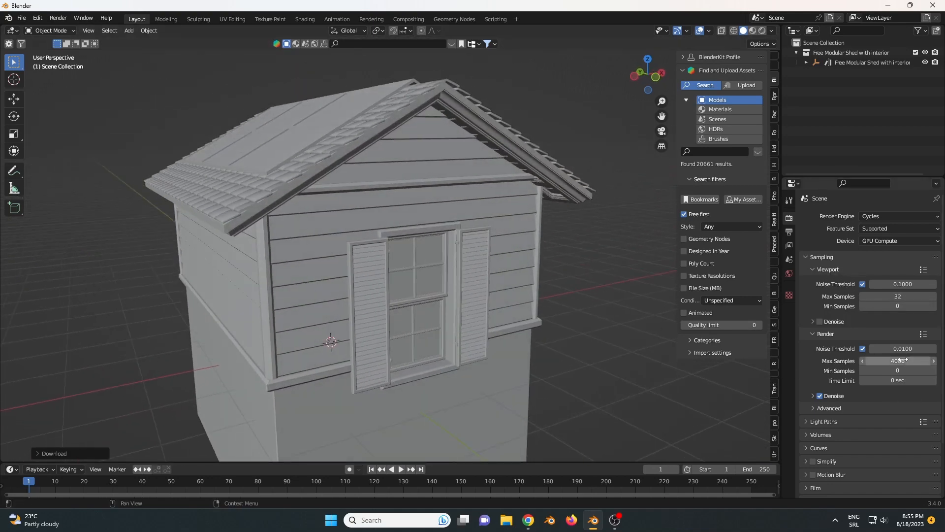
pyautogui.click(900, 361)
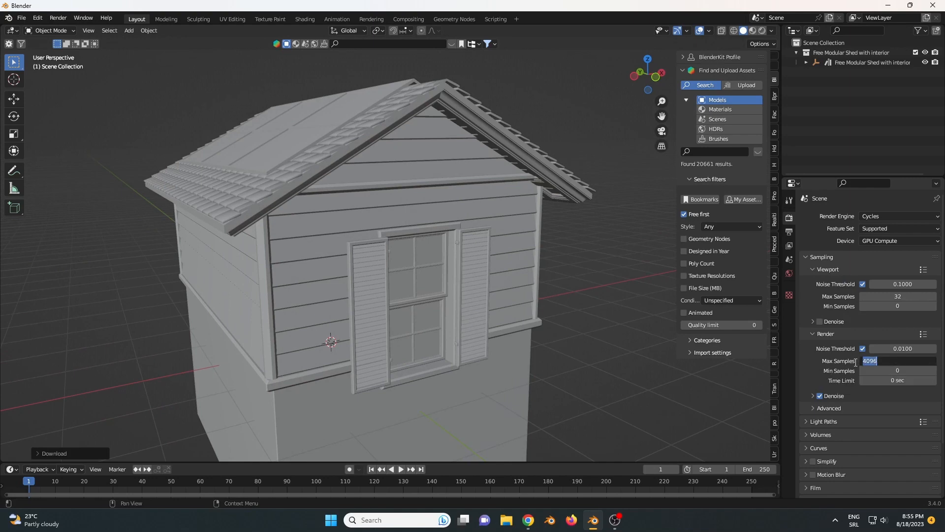
pyautogui.write('500')
pyautogui.press('Return')
pyautogui.moveTo(580, 292); pyautogui.dragTo(543, 266, button='middle')
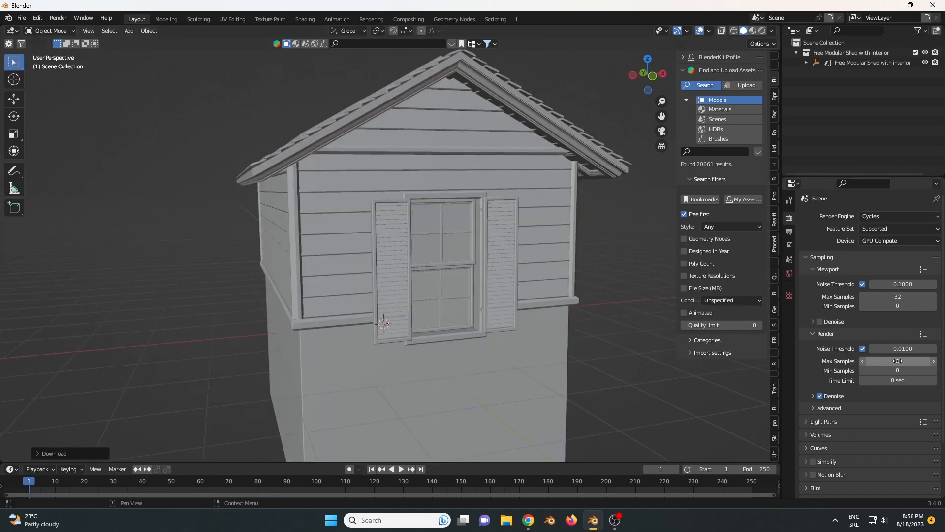
# - Search the BlenderKit models for "ivy"
pyautogui.moveTo(477, 283); pyautogui.dragTo(491, 238, button='middle')
pyautogui.moveTo(476, 231); pyautogui.dragTo(447, 241, button='middle')
pyautogui.click(728, 152)
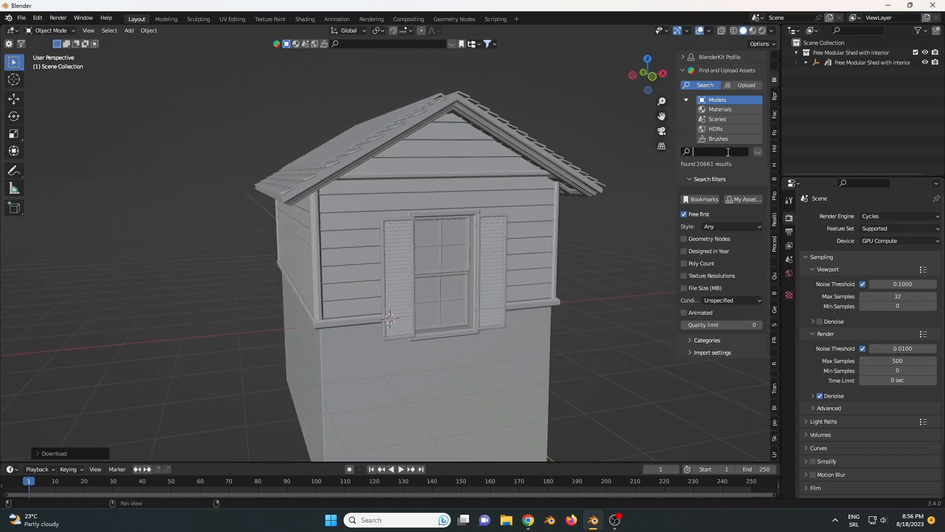
pyautogui.click(758, 151)
pyautogui.click(725, 151)
pyautogui.press('Return')
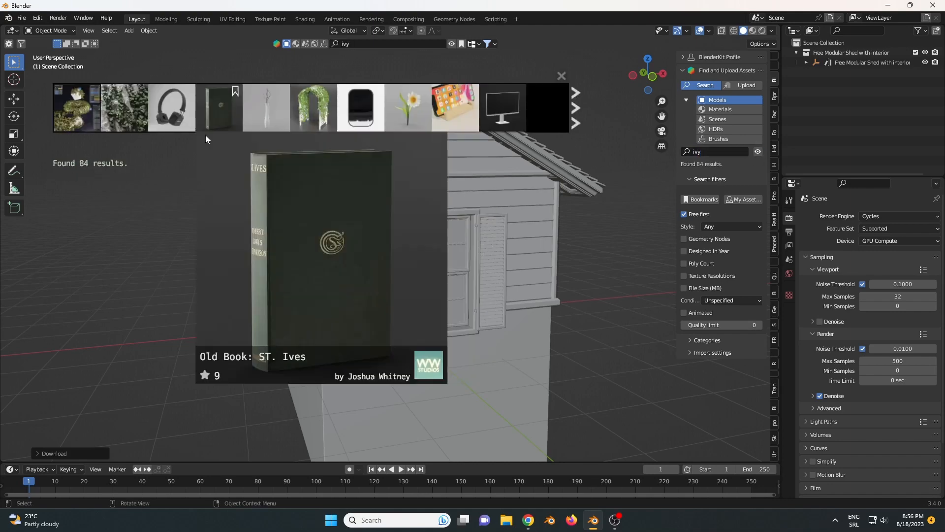
# - Check the Procedural Ivy Generator GN asset, add it to the scene and dismiss the asset bar
pyautogui.moveTo(78, 107)
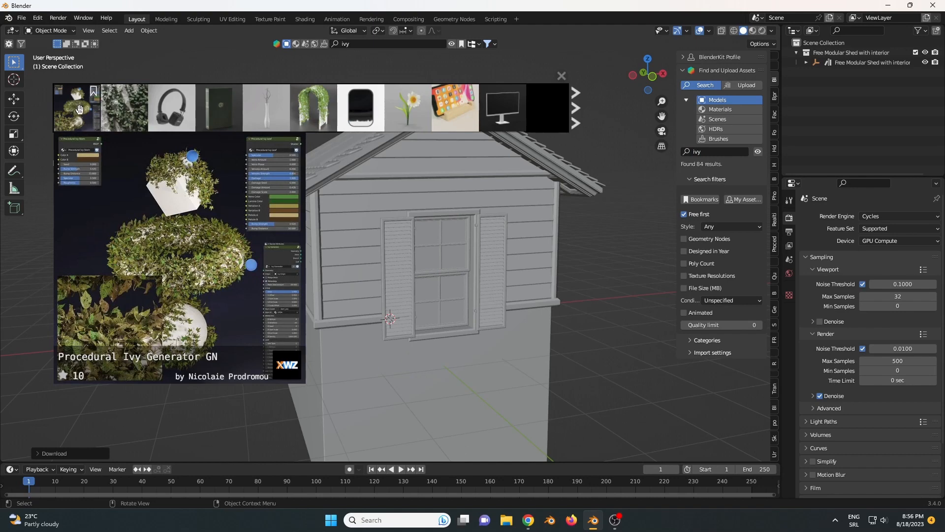
pyautogui.rightClick(79, 108)
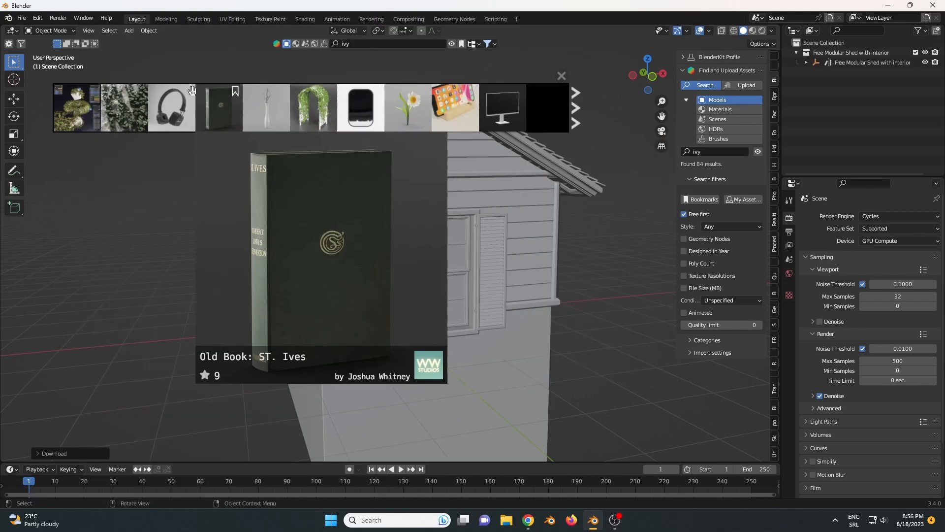
pyautogui.moveTo(76, 103)
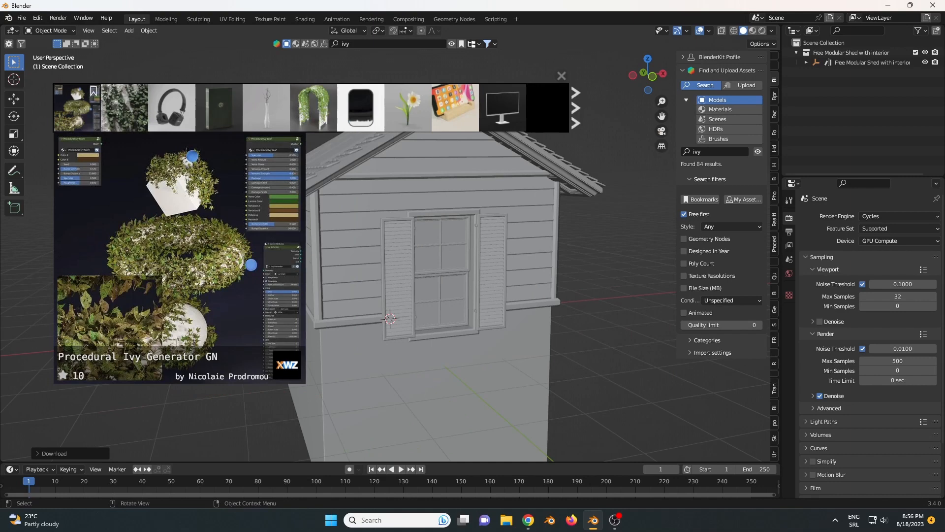
pyautogui.click(86, 120)
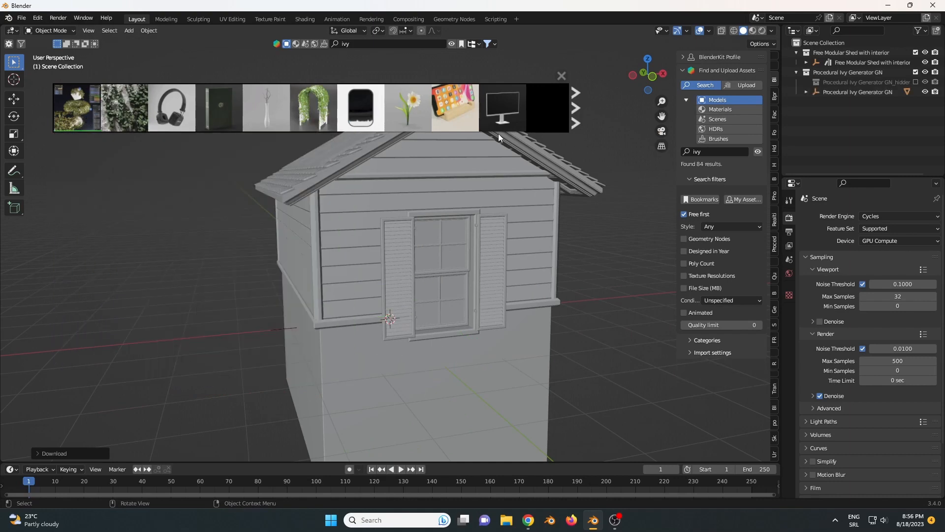
pyautogui.click(560, 77)
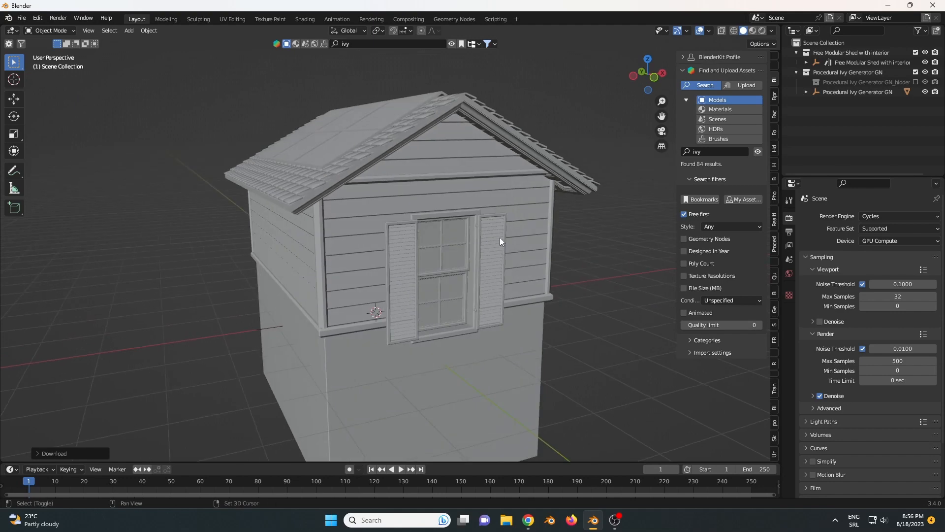
# - Place the 3D cursor on the shed's front wall, just above the left window shutter, and return to box selection
pyautogui.scroll(4, 500, 234)
pyautogui.scroll(-3, 393, 201)
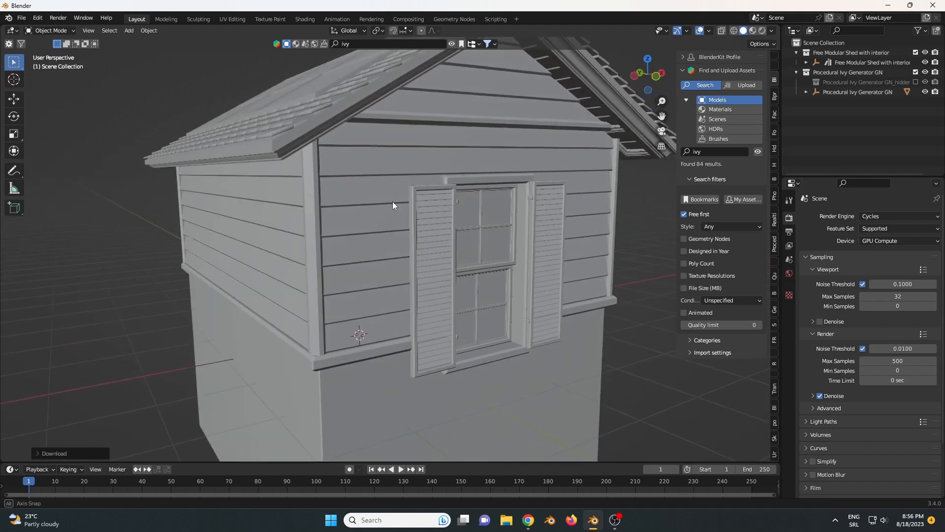
pyautogui.click(14, 79)
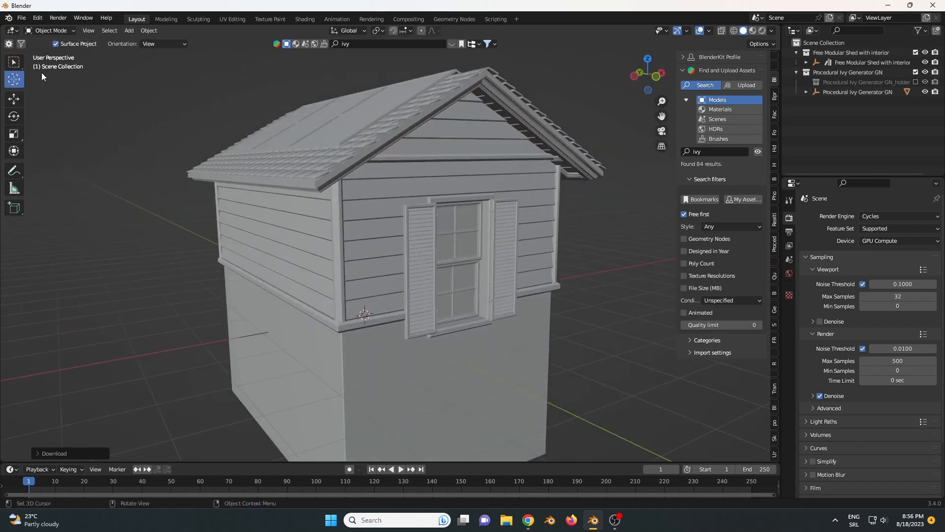
pyautogui.click(382, 205)
pyautogui.click(14, 61)
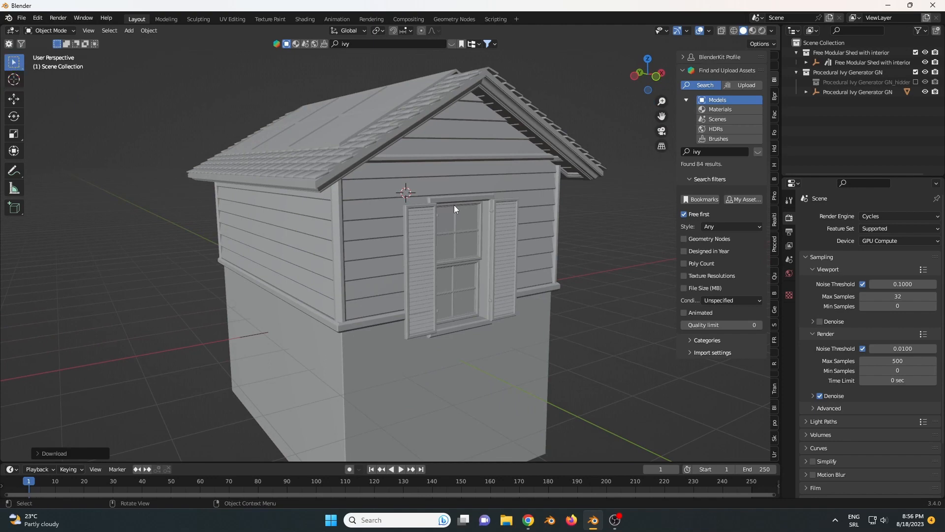
pyautogui.moveTo(454, 205); pyautogui.dragTo(456, 176, button='middle')
pyautogui.scroll(1, 457, 175)
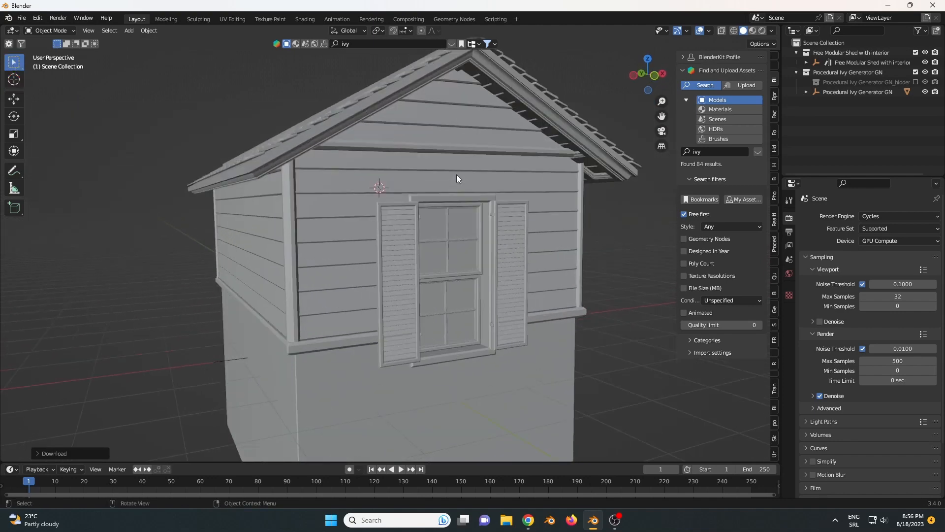
# - Review the world's Pro Lighting: Skies sunset preset and preview the shed in rendered viewport shading
pyautogui.click(789, 274)
pyautogui.scroll(-7, 823, 287)
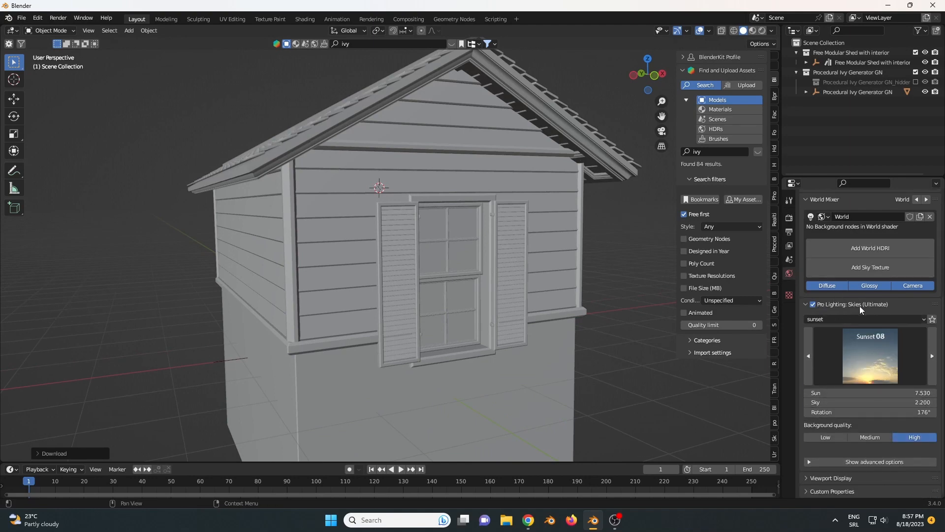
pyautogui.click(844, 350)
pyautogui.click(844, 350)
pyautogui.click(762, 31)
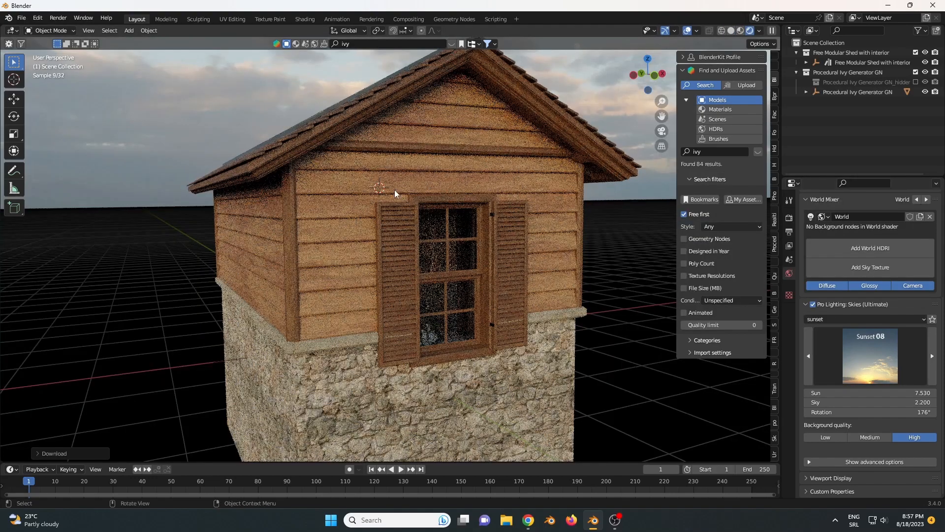
# - Examine the rendered shed's walls and window up close and return the viewport to solid shading
pyautogui.moveTo(394, 190)
pyautogui.mouseDown(button='middle')
pyautogui.moveTo(442, 194)
pyautogui.moveTo(387, 193)
pyautogui.moveTo(404, 185)
pyautogui.mouseUp(button='middle')
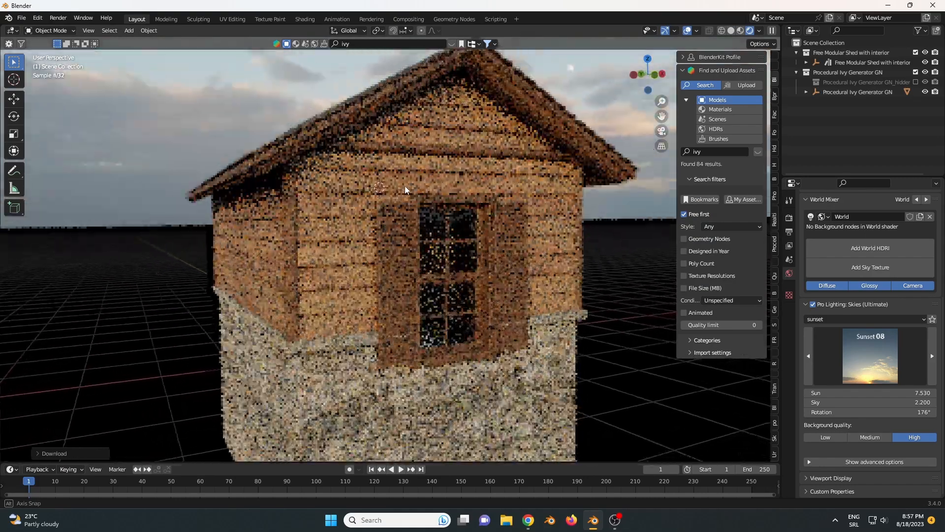
pyautogui.scroll(2, 406, 184)
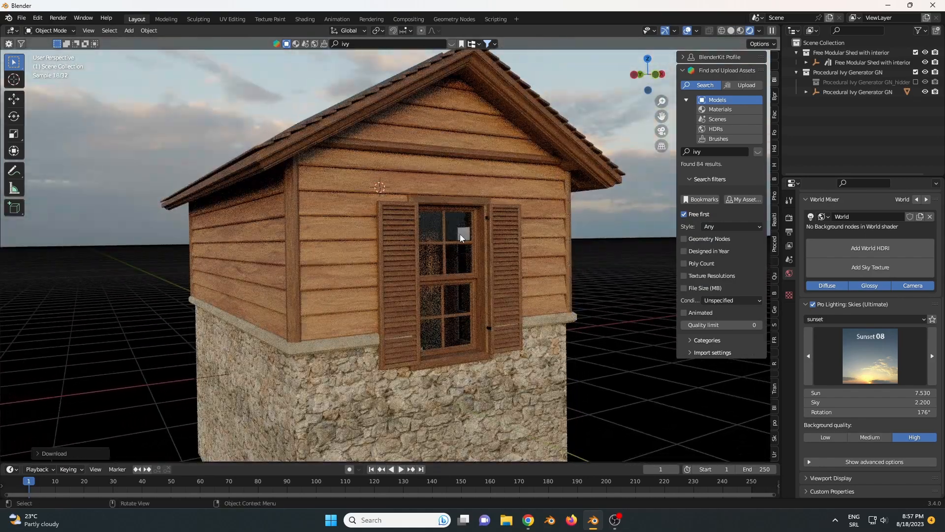
pyautogui.moveTo(447, 231); pyautogui.dragTo(591, 115, button='middle')
pyautogui.click(731, 30)
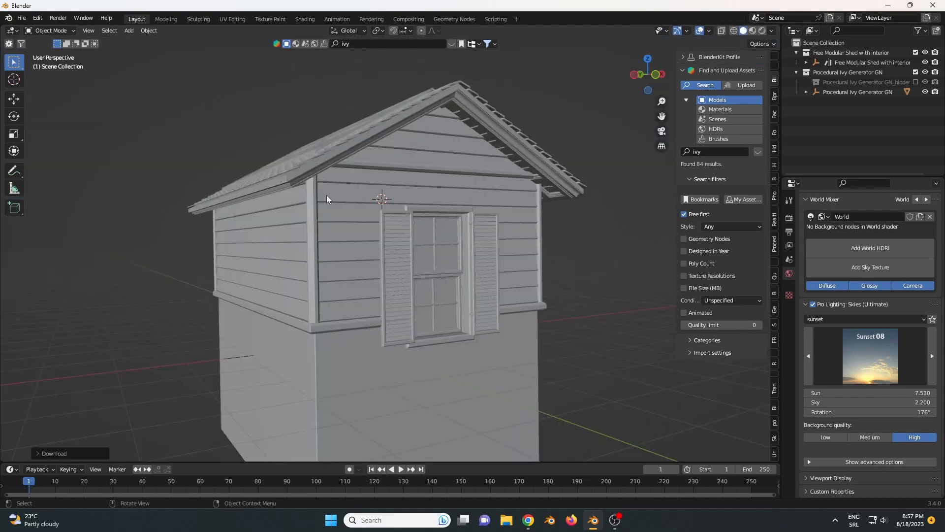
# - Select the shed mesh nested under the Free Modular Shed with interior empty and show its modifier settings
pyautogui.moveTo(327, 194)
pyautogui.mouseDown(button='middle')
pyautogui.moveTo(389, 192)
pyautogui.moveTo(356, 197)
pyautogui.moveTo(370, 183)
pyautogui.mouseUp(button='middle')
pyautogui.scroll(1, 374, 187)
pyautogui.scroll(1, 383, 184)
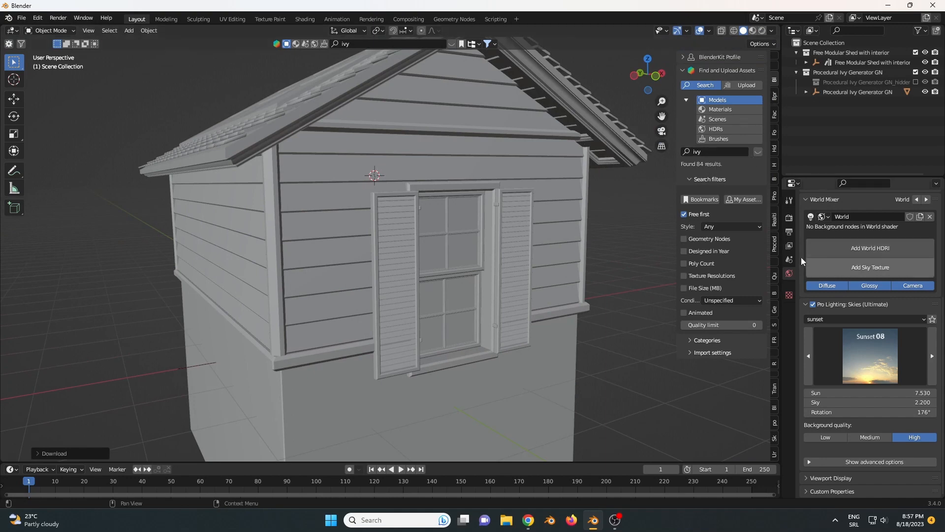
pyautogui.click(789, 217)
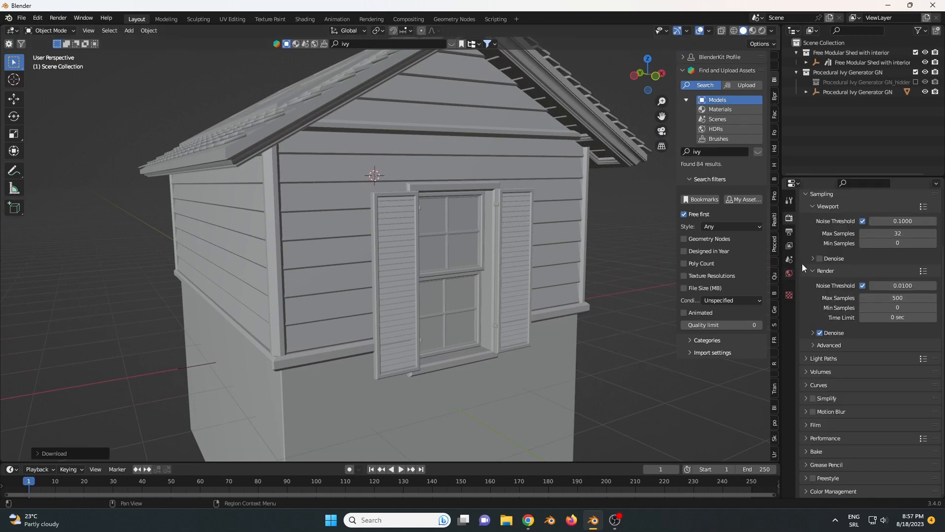
pyautogui.click(842, 62)
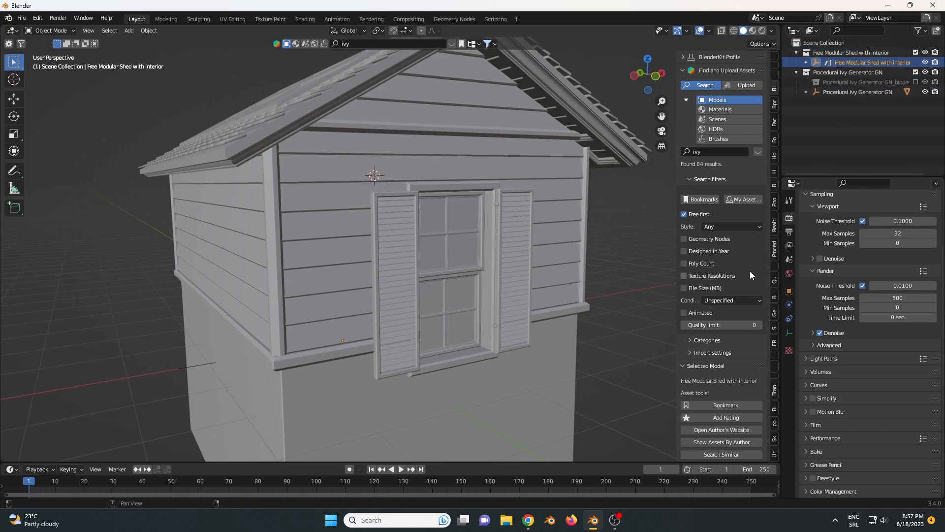
pyautogui.click(790, 306)
pyautogui.click(805, 62)
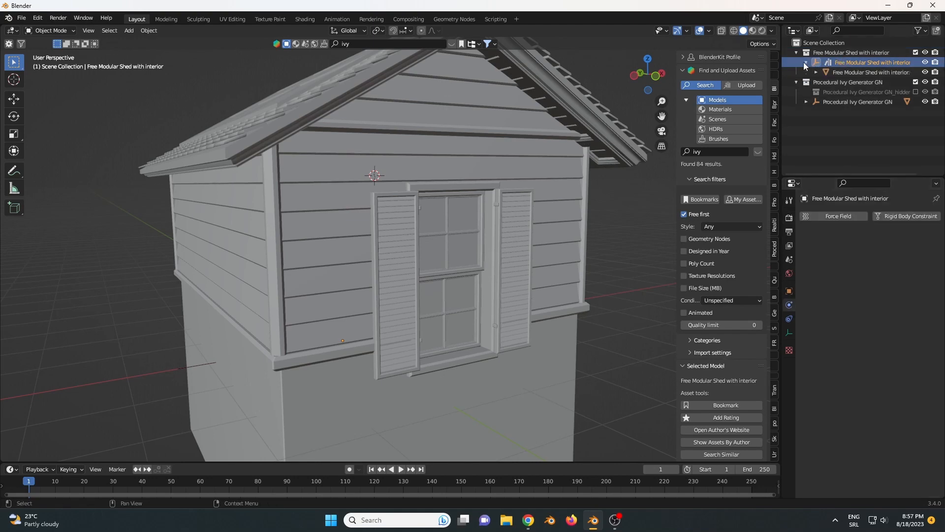
pyautogui.click(848, 73)
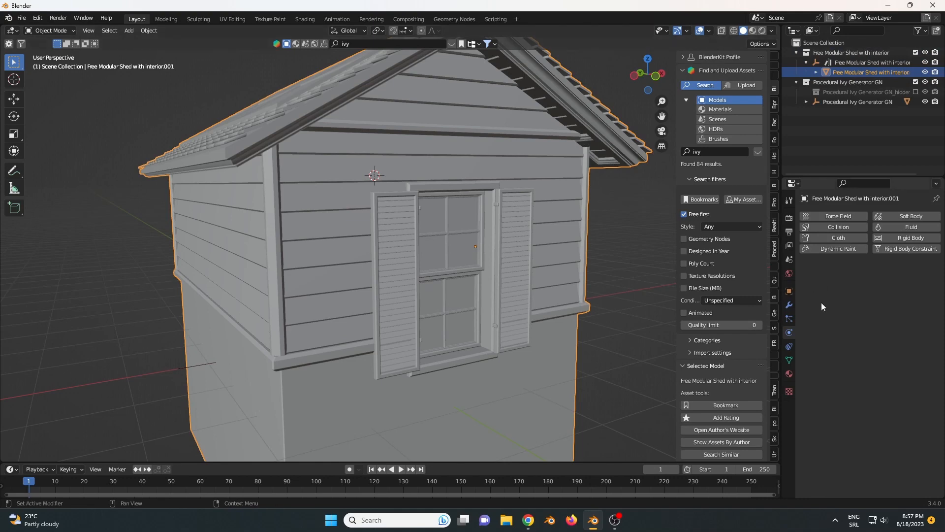
pyautogui.click(789, 306)
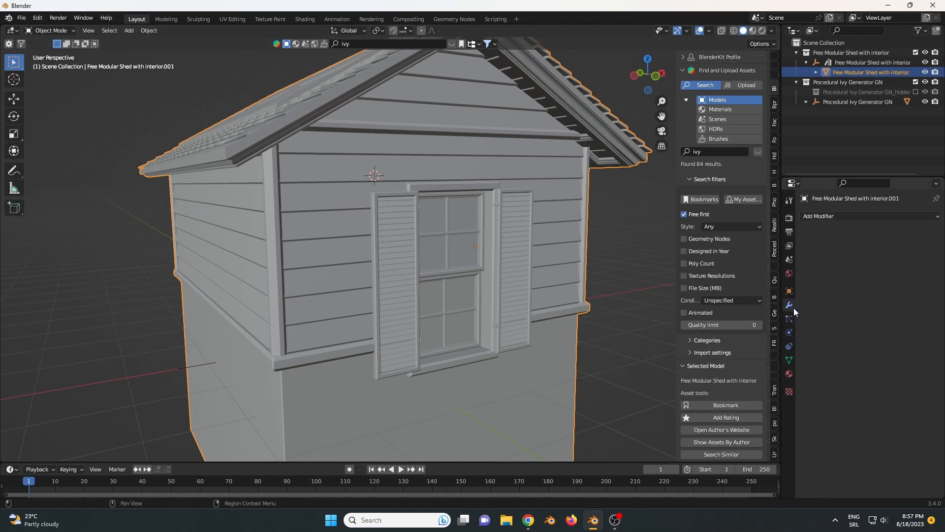
# - Add a Geometry Nodes modifier to the shed mesh and assign the Ivy-GeneratorV1 node group to it
pyautogui.click(831, 215)
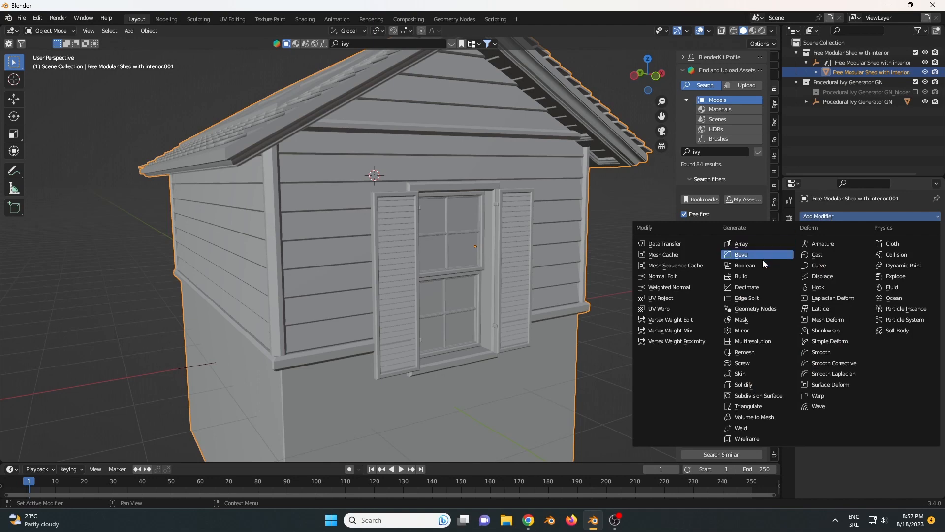
pyautogui.click(756, 310)
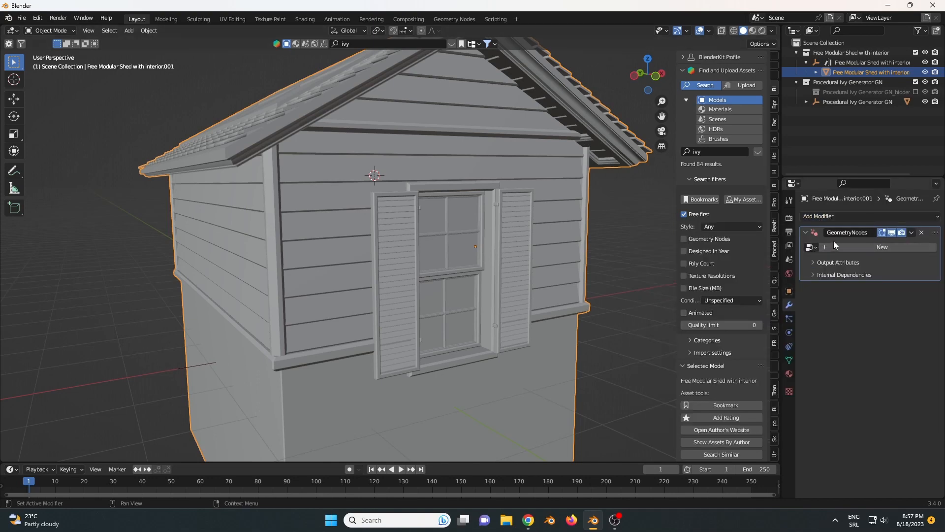
pyautogui.click(810, 247)
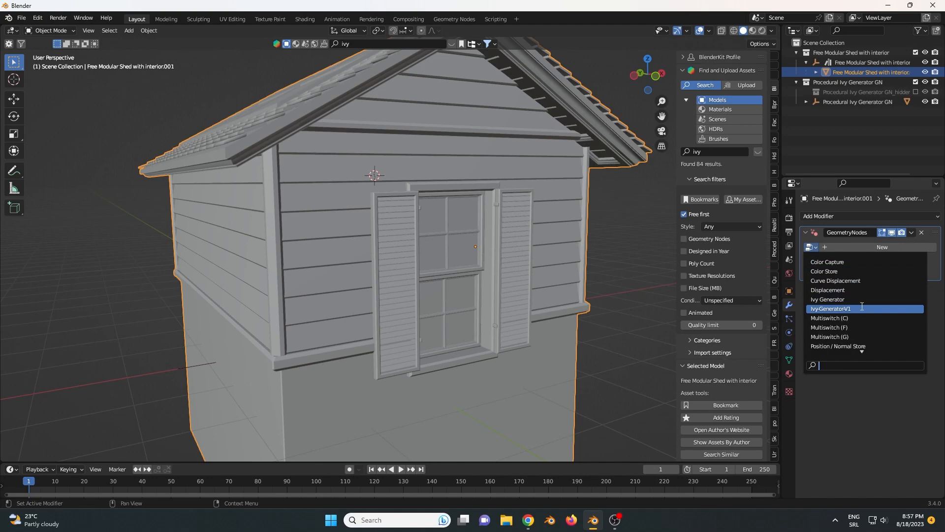
pyautogui.click(848, 309)
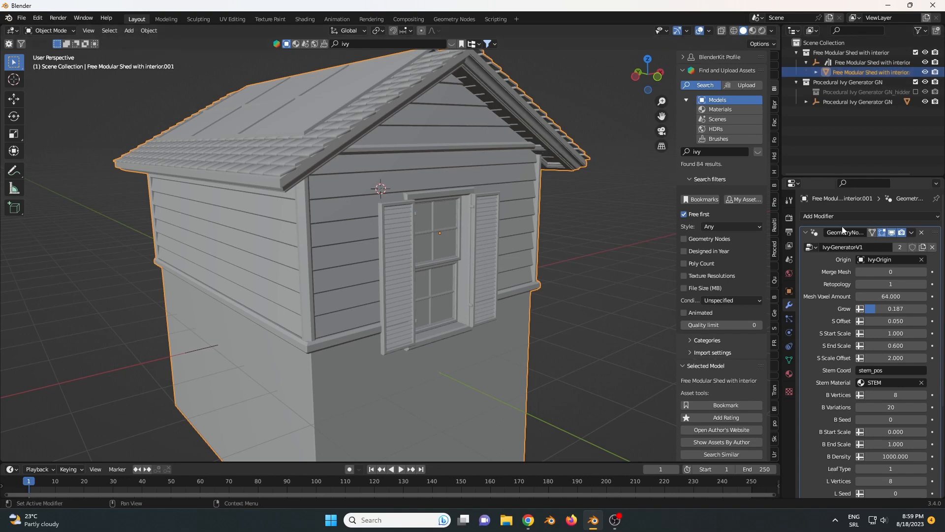
# - Temporarily hide the shed mesh to inspect the ivy generator's example ring and its modifier settings, and show the shed again
pyautogui.click(852, 102)
pyautogui.click(851, 75)
pyautogui.click(855, 101)
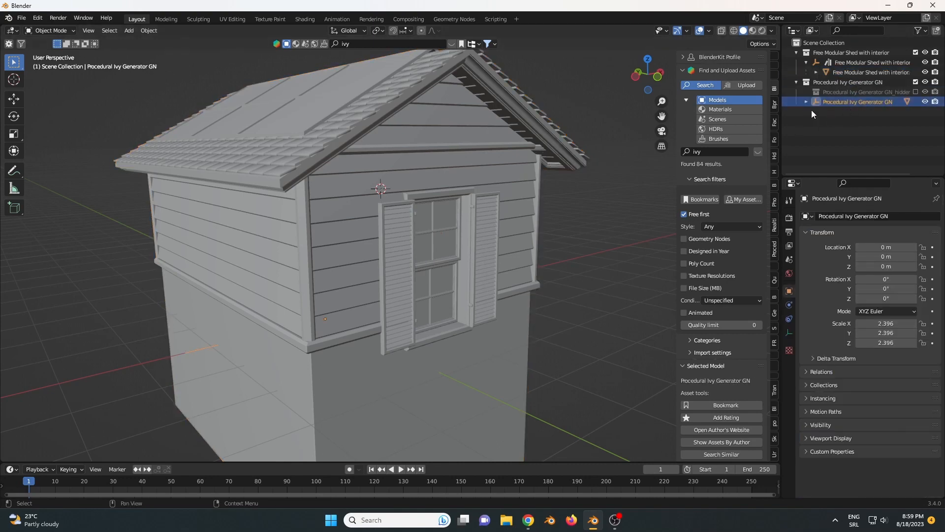
pyautogui.click(854, 72)
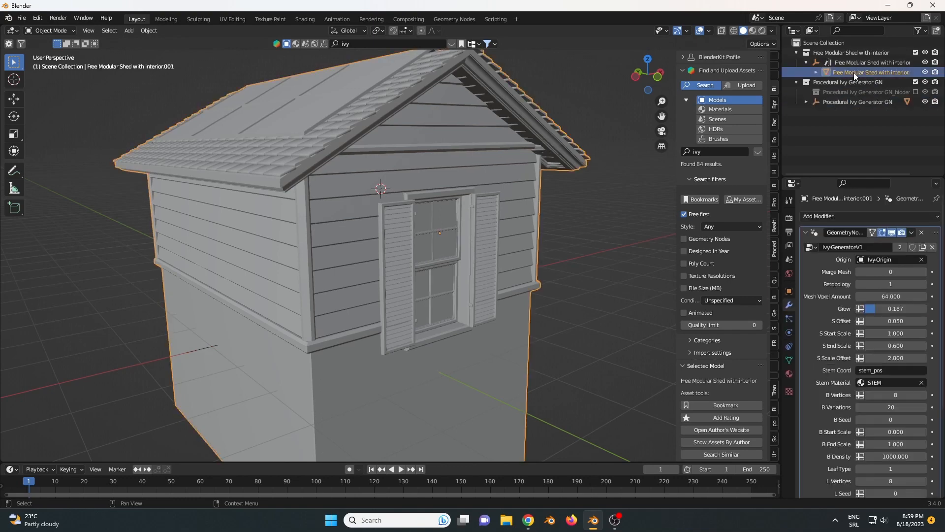
pyautogui.click(845, 101)
pyautogui.click(880, 72)
pyautogui.click(926, 72)
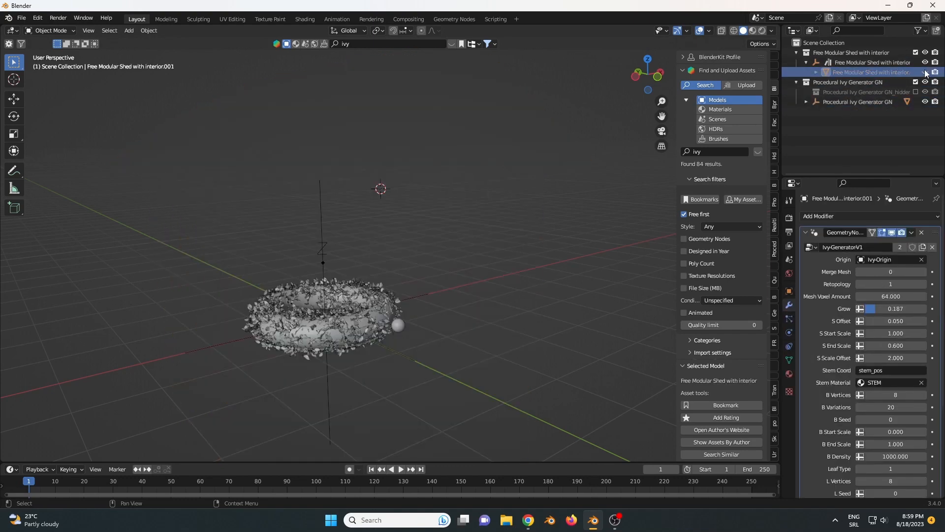
pyautogui.click(350, 321)
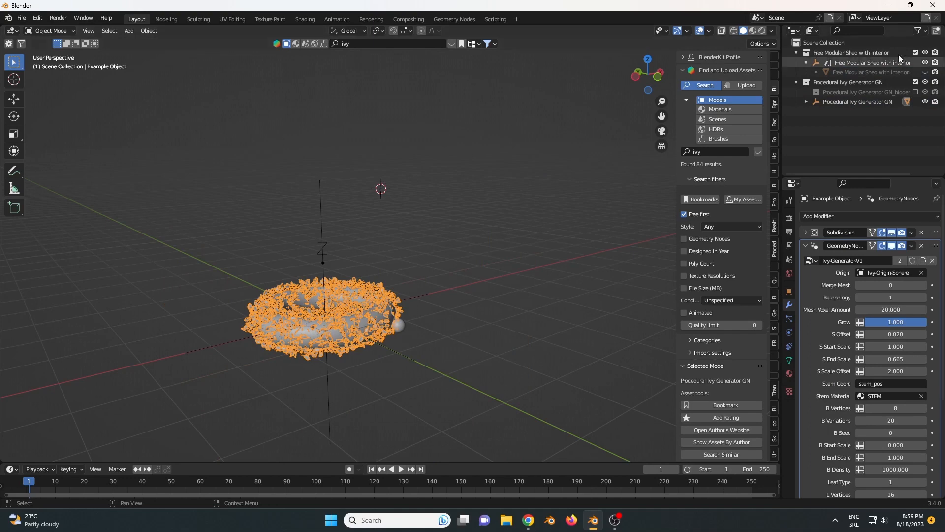
pyautogui.click(925, 72)
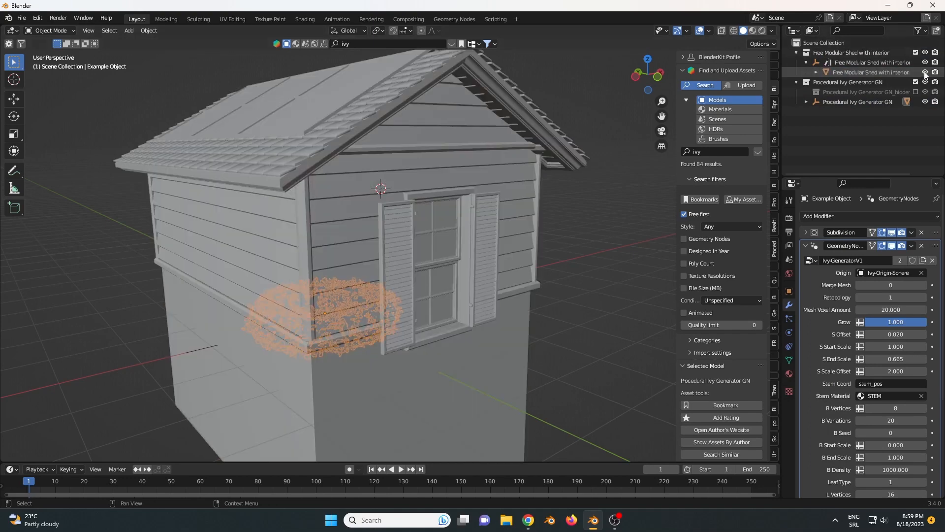
# - Move the Procedural Ivy Generator GN object out of the shed to about -3.04 m in Y and 1.21 m in Z
pyautogui.click(853, 72)
pyautogui.click(849, 101)
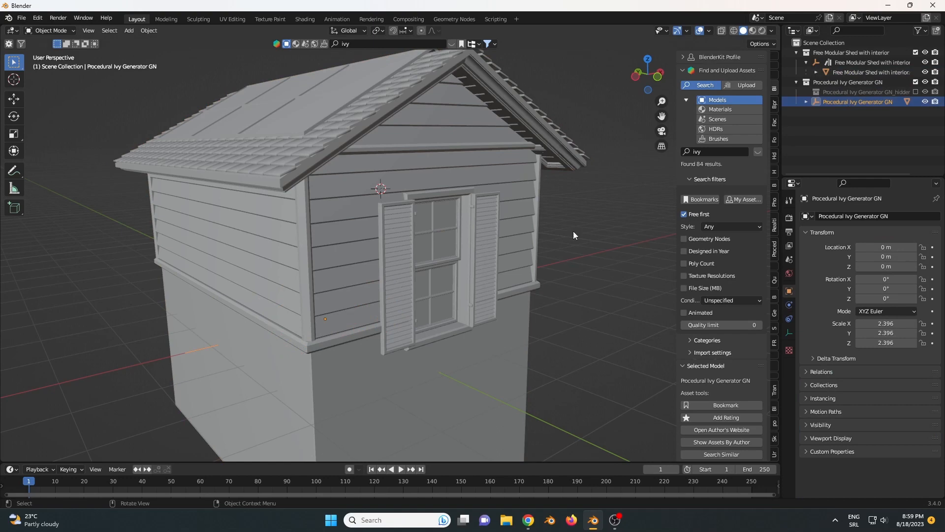
pyautogui.press('g')
pyautogui.press('y')
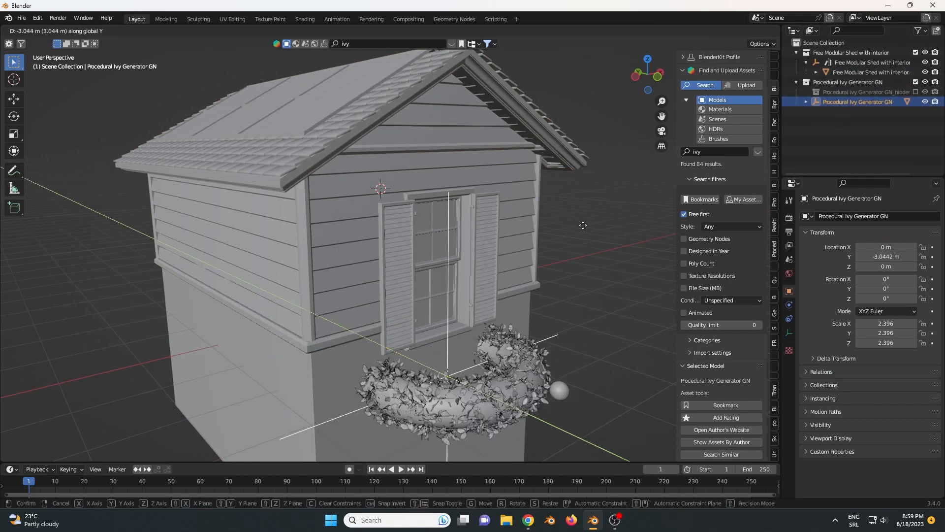
pyautogui.click(575, 221)
pyautogui.press('g')
pyautogui.press('z')
pyautogui.click(568, 161)
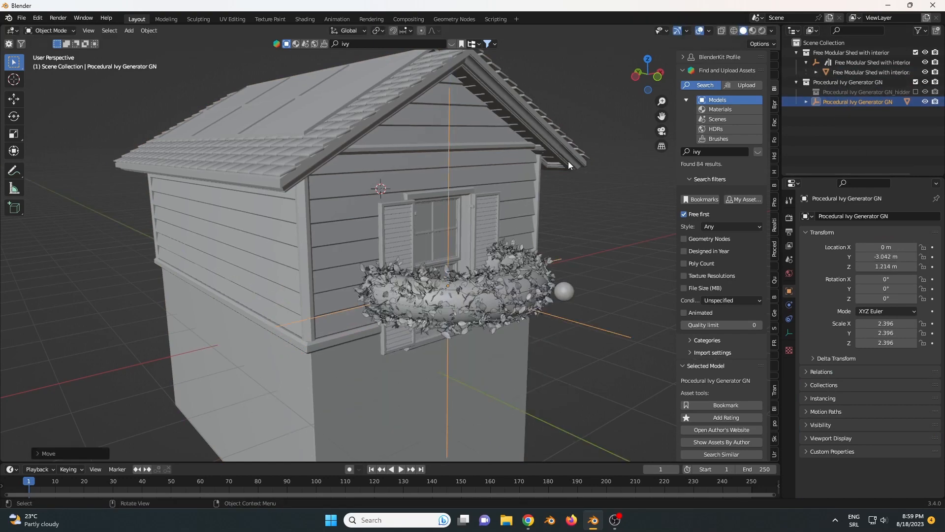
# - Select the Example Object ring and set the Origin of its Ivy-GeneratorV1 modifier to Example Object
pyautogui.click(805, 102)
pyautogui.click(839, 111)
pyautogui.click(807, 102)
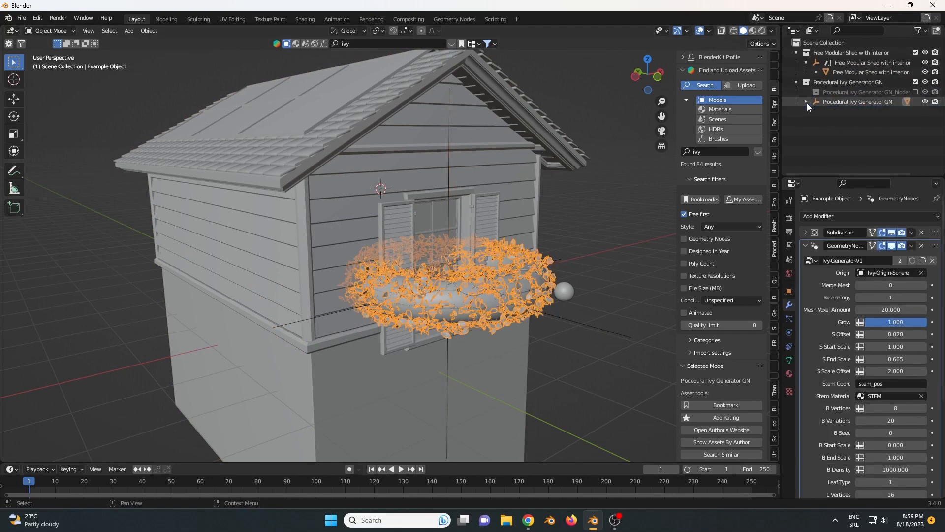
pyautogui.click(881, 272)
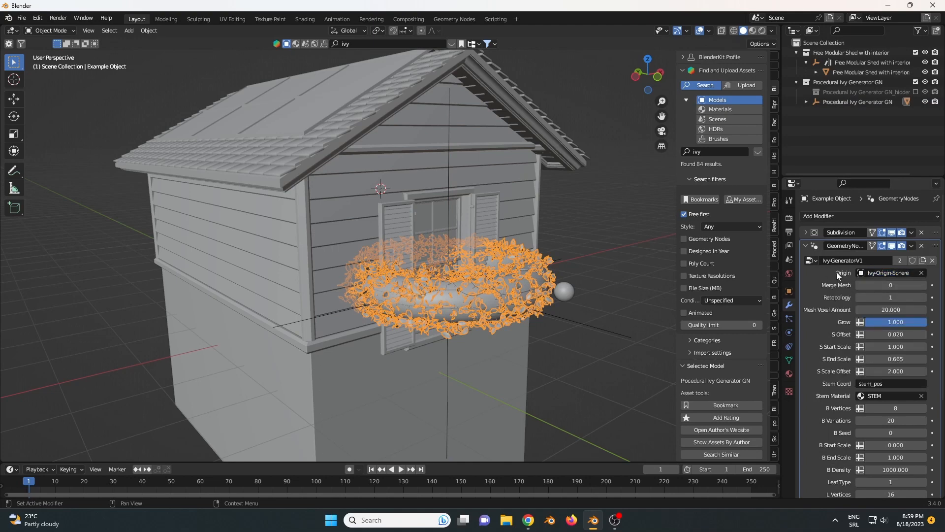
pyautogui.click(875, 274)
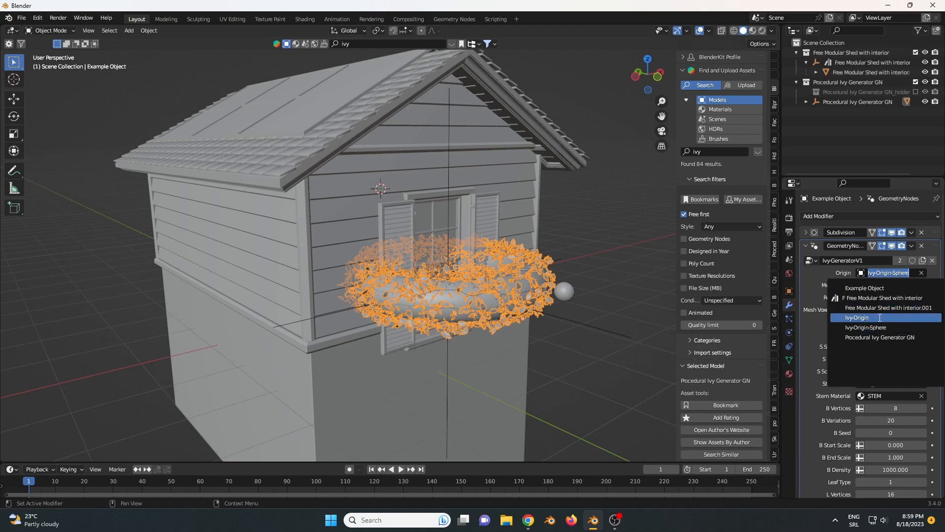
pyautogui.click(870, 289)
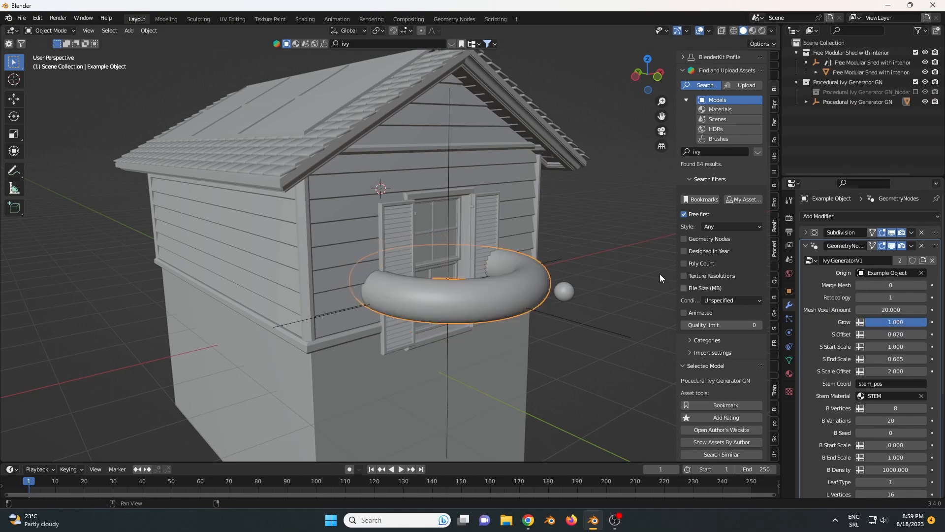
# - Set the Origin of the shed mesh's Ivy-GeneratorV1 modifier to Example Object
pyautogui.click(490, 169)
pyautogui.moveTo(566, 222); pyautogui.dragTo(541, 223, button='middle')
pyautogui.scroll(3, 546, 222)
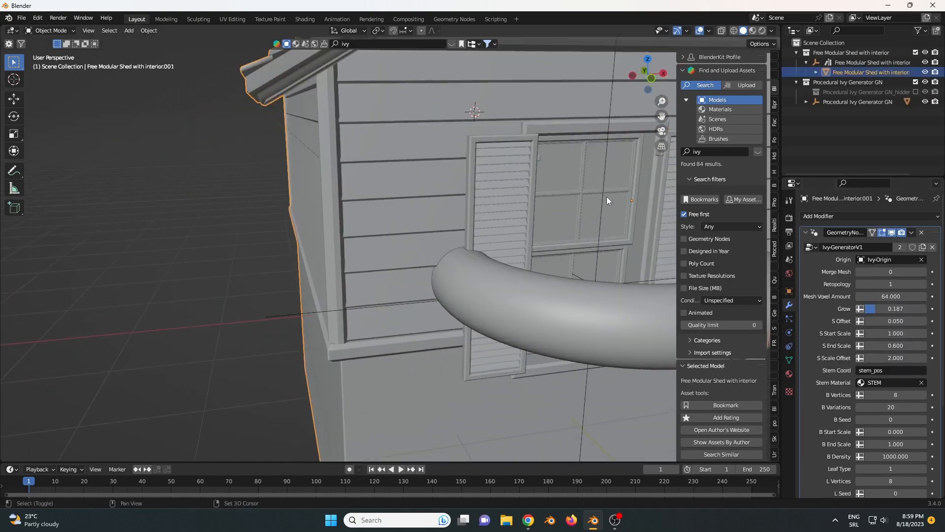
pyautogui.moveTo(606, 196); pyautogui.dragTo(512, 212, button='middle')
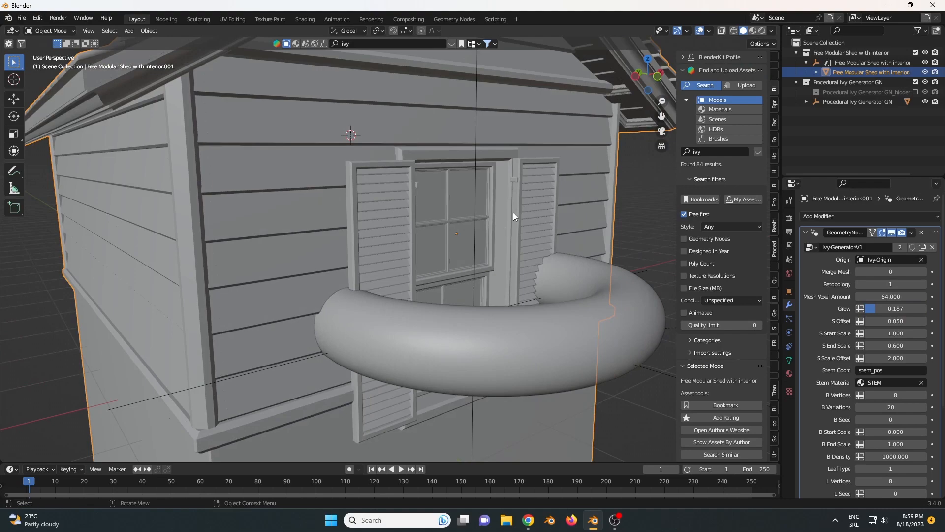
pyautogui.click(887, 261)
pyautogui.click(883, 275)
pyautogui.scroll(-2, 517, 224)
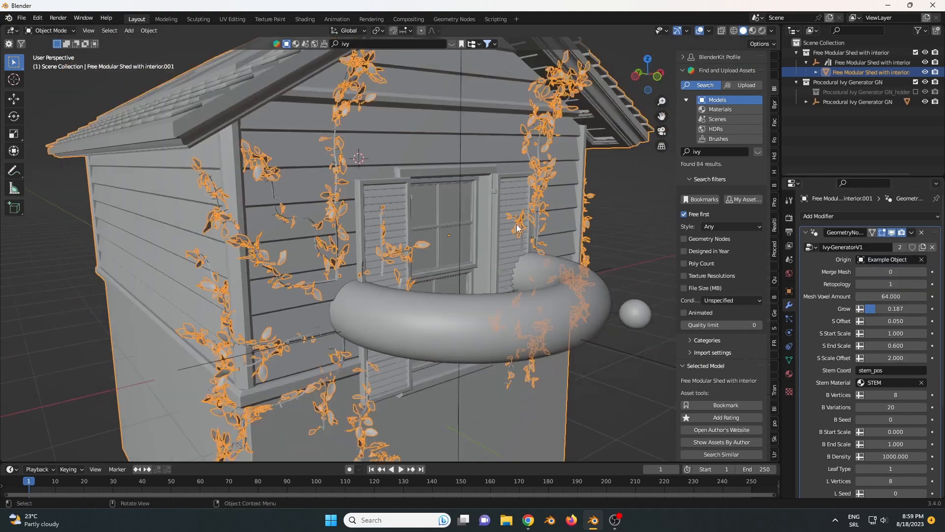
# - Examine how the ivy spreads across the shed's front and side walls around the ring
pyautogui.moveTo(511, 208); pyautogui.dragTo(333, 214, button='middle')
pyautogui.scroll(3, 344, 217)
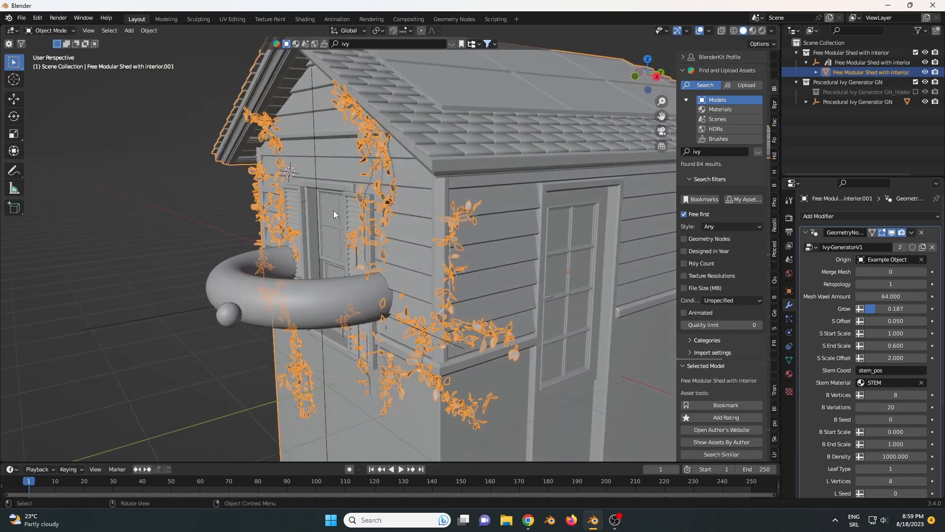
pyautogui.click(291, 290)
pyautogui.moveTo(365, 161)
pyautogui.mouseDown(button='middle')
pyautogui.moveTo(373, 195)
pyautogui.moveTo(444, 194)
pyautogui.moveTo(454, 175)
pyautogui.moveTo(336, 145)
pyautogui.moveTo(386, 186)
pyautogui.moveTo(353, 164)
pyautogui.mouseUp(button='middle')
pyautogui.click(336, 145)
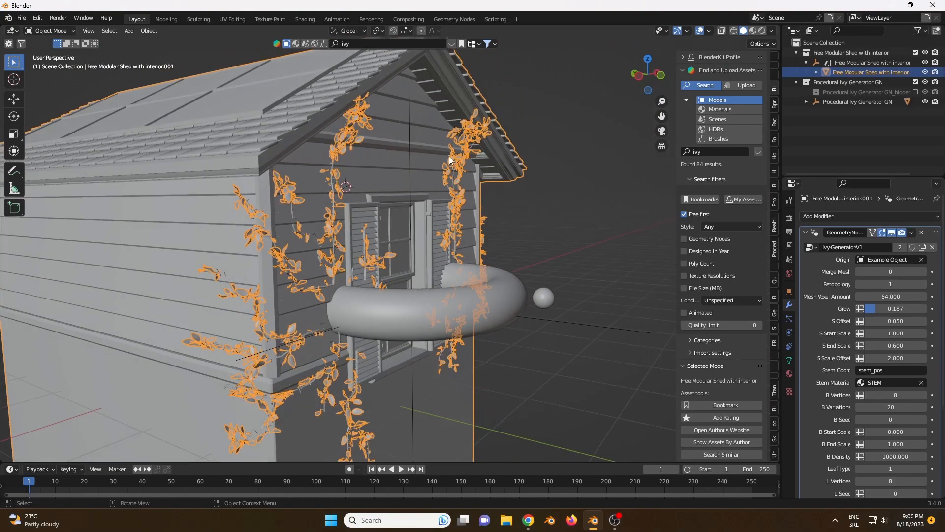
pyautogui.moveTo(449, 160)
pyautogui.mouseDown(button='middle')
pyautogui.moveTo(486, 158)
pyautogui.moveTo(450, 146)
pyautogui.mouseUp(button='middle')
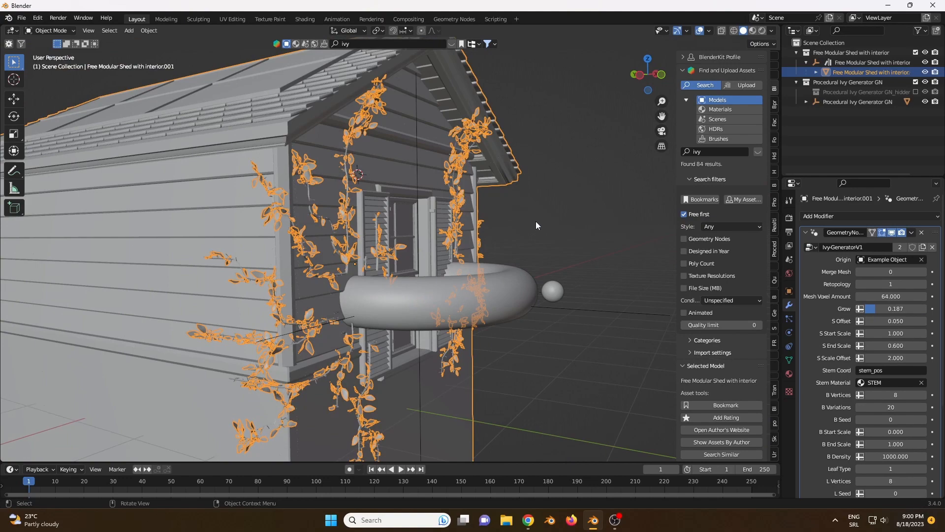
pyautogui.moveTo(453, 287); pyautogui.dragTo(425, 286, button='middle')
# - Hide the Example Object ring and the Ivy-Origin-Sphere nested under the Procedural Ivy Generator GN
pyautogui.click(483, 298)
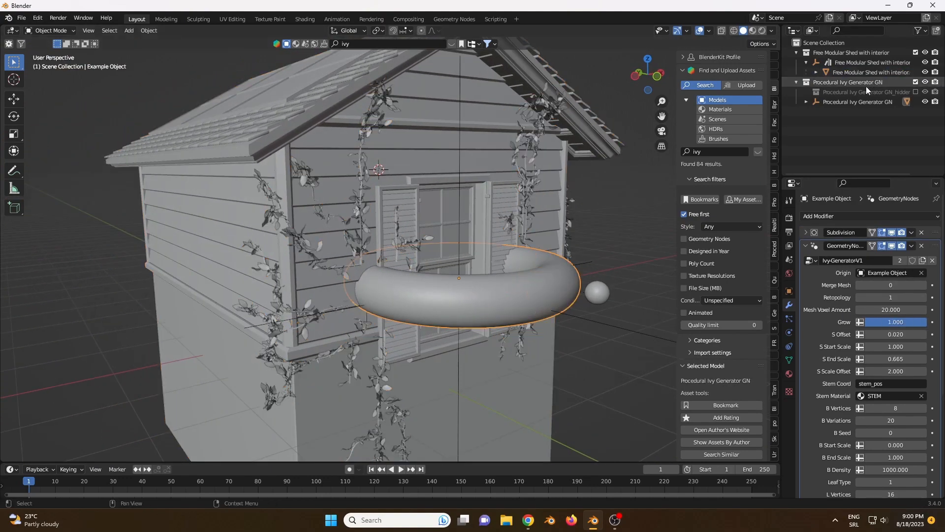
pyautogui.click(806, 102)
pyautogui.click(925, 112)
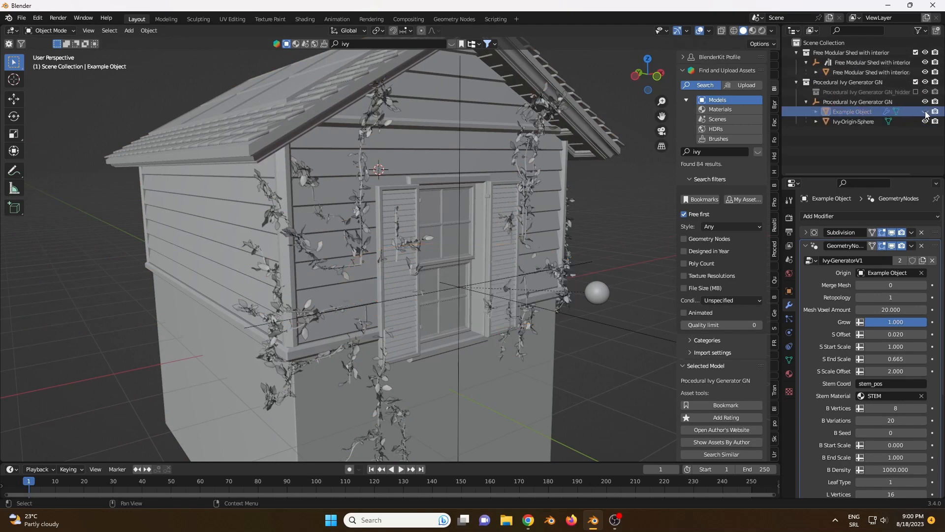
pyautogui.moveTo(485, 249)
pyautogui.mouseDown(button='middle')
pyautogui.moveTo(412, 261)
pyautogui.moveTo(493, 256)
pyautogui.mouseUp(button='middle')
pyautogui.scroll(2, 494, 256)
pyautogui.click(656, 298)
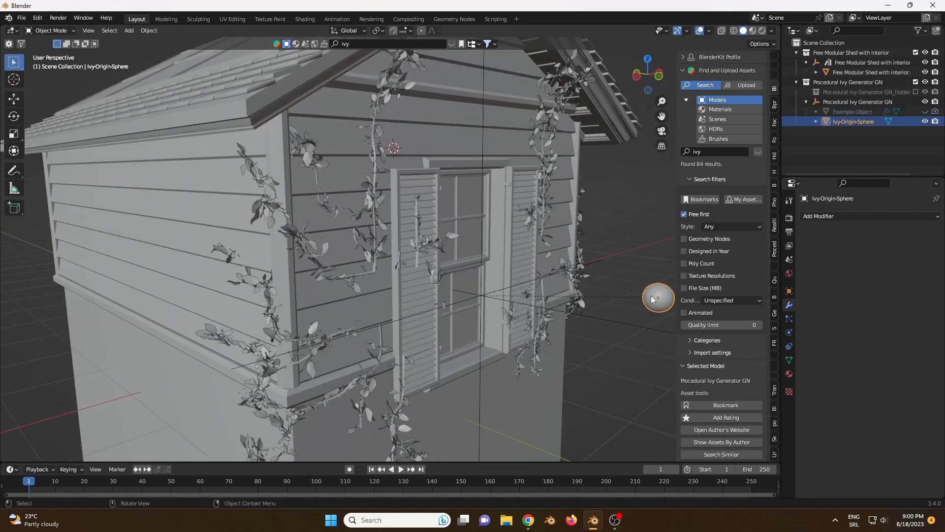
pyautogui.click(924, 122)
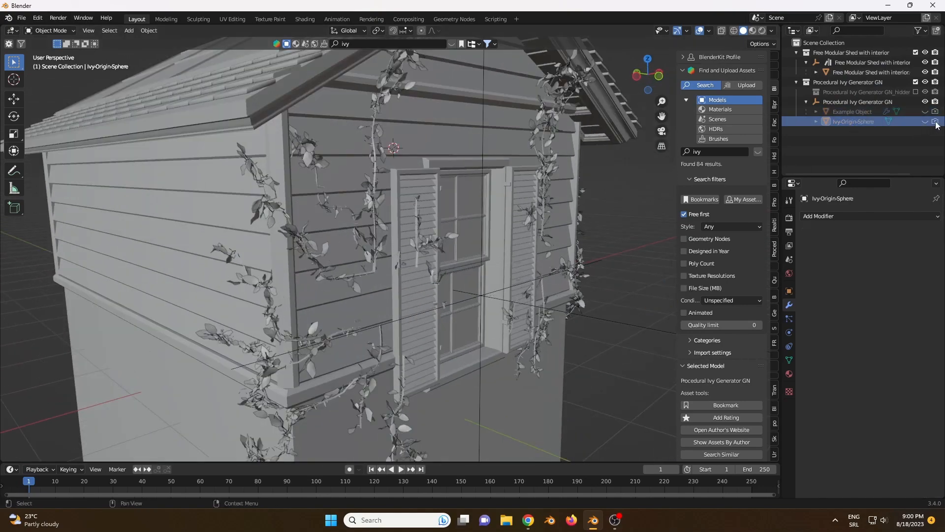
# - Select the shed mesh, switch to material preview shading and deselect it to view the ivy's materials on the front wall
pyautogui.scroll(-3, 326, 306)
pyautogui.moveTo(432, 219); pyautogui.dragTo(376, 222, button='middle')
pyautogui.click(386, 224)
pyautogui.scroll(2, 496, 238)
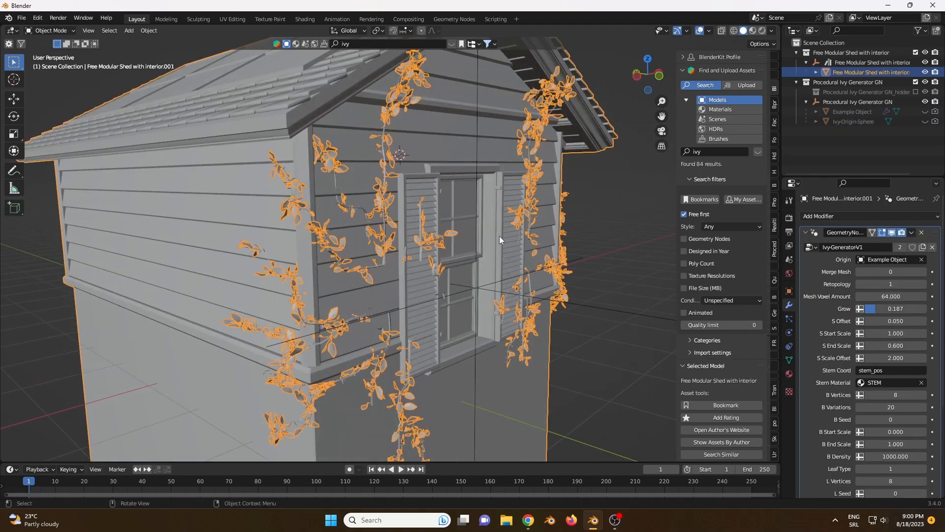
pyautogui.moveTo(503, 226)
pyautogui.mouseDown(button='middle')
pyautogui.moveTo(486, 228)
pyautogui.moveTo(480, 215)
pyautogui.moveTo(416, 279)
pyautogui.moveTo(443, 268)
pyautogui.mouseUp(button='middle')
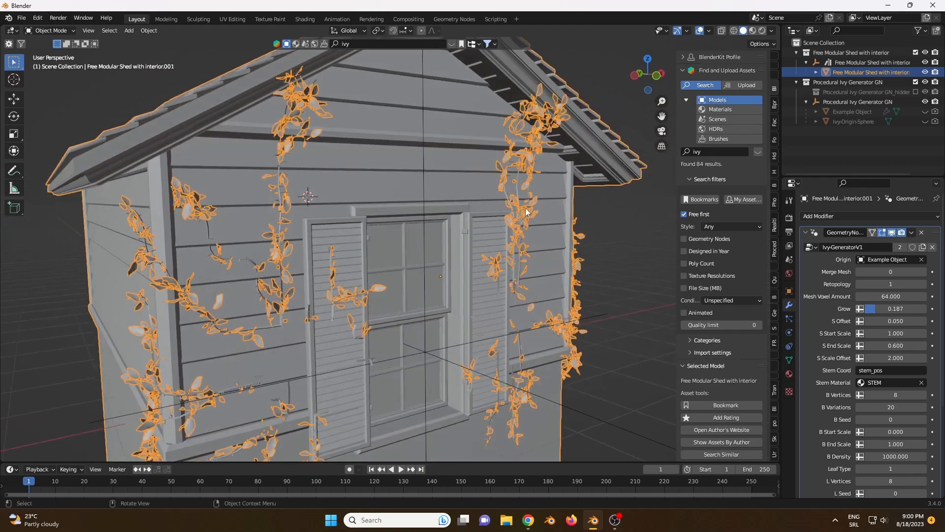
pyautogui.click(754, 31)
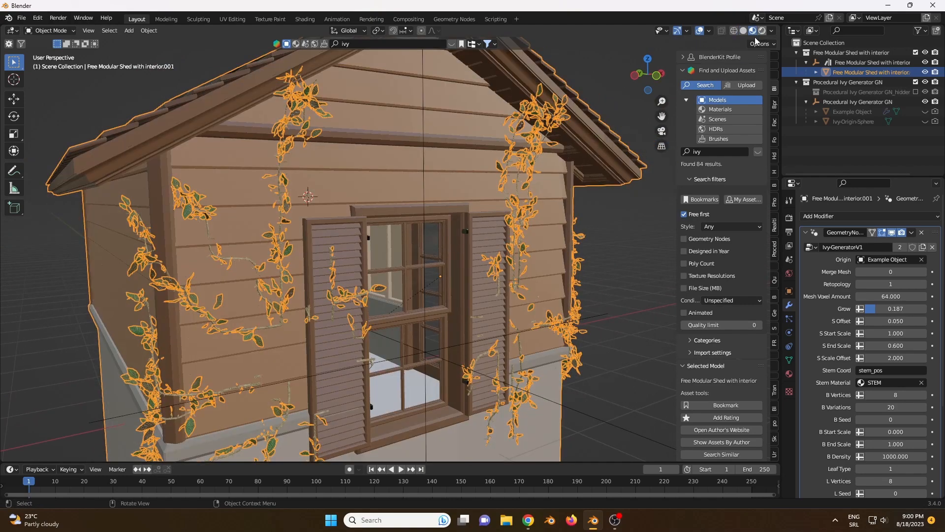
pyautogui.click(604, 74)
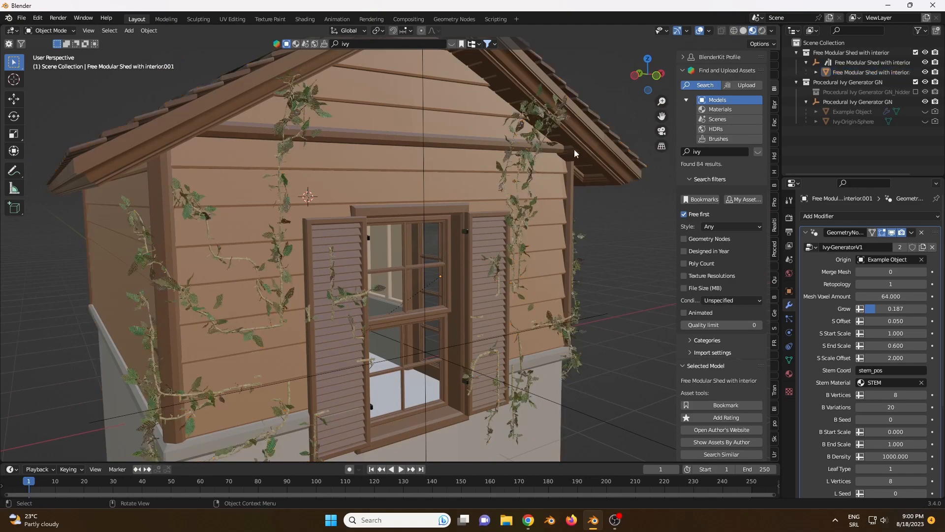
pyautogui.keyDown('shift'); pyautogui.moveTo(469, 203); pyautogui.dragTo(498, 154, button='middle'); pyautogui.keyUp('shift')
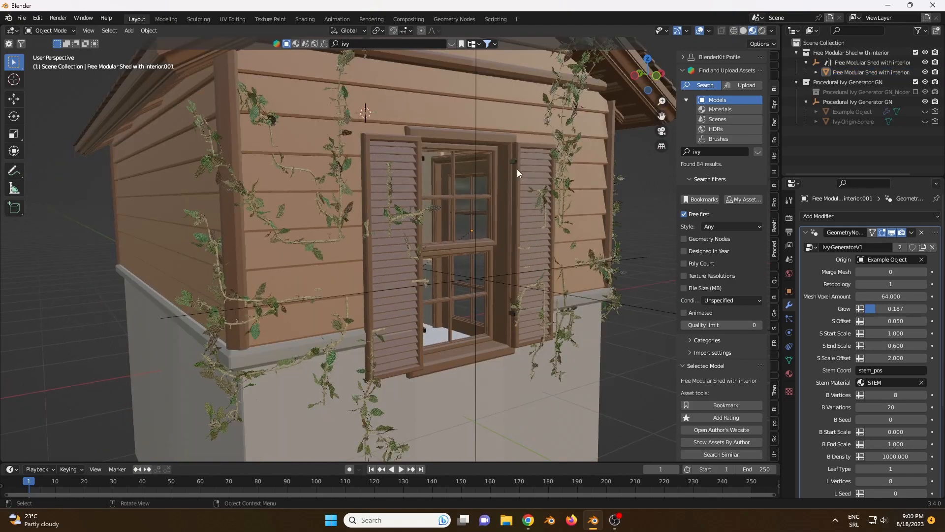
# - Preview the ivy-covered shed in rendered shading, return to solid shading and reselect the shed mesh to view its ivy modifier settings
pyautogui.click(761, 33)
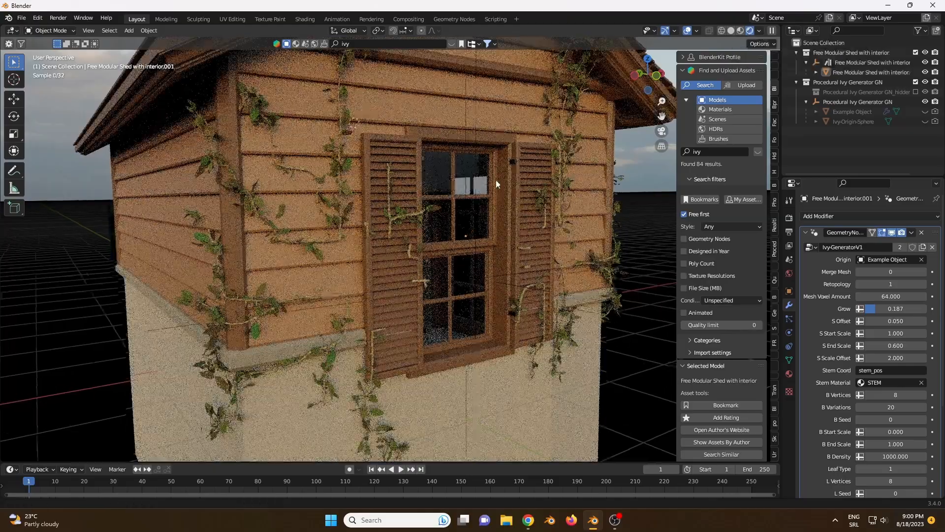
pyautogui.keyDown('shift'); pyautogui.moveTo(498, 183); pyautogui.dragTo(405, 220, button='middle'); pyautogui.keyUp('shift')
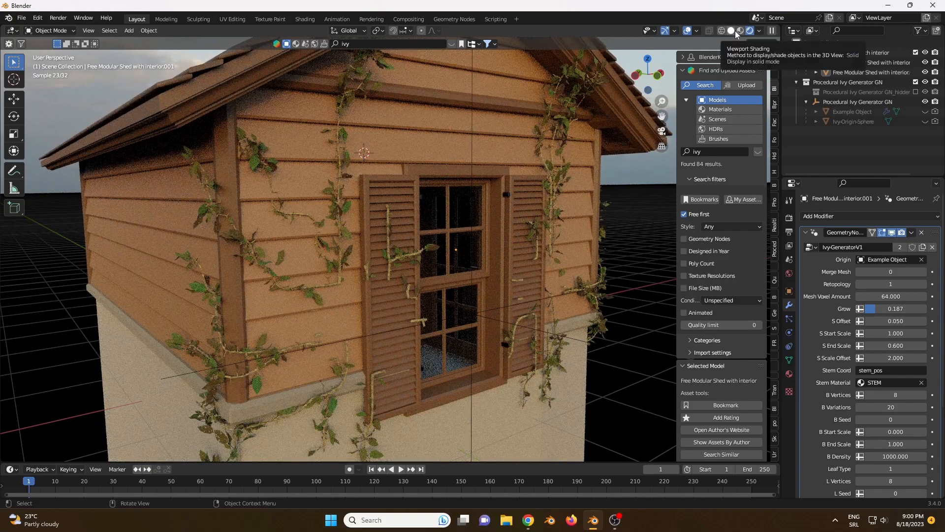
pyautogui.click(734, 31)
pyautogui.click(558, 181)
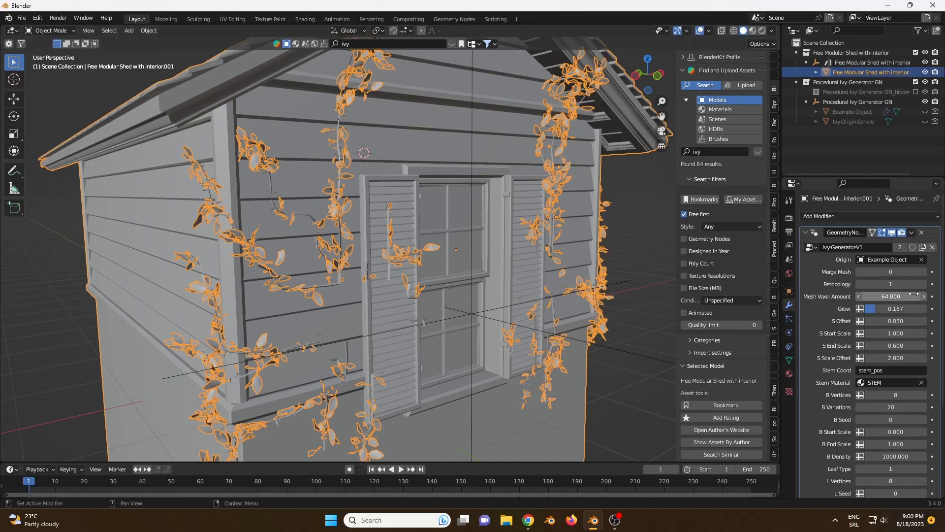
pyautogui.scroll(-1, 889, 296)
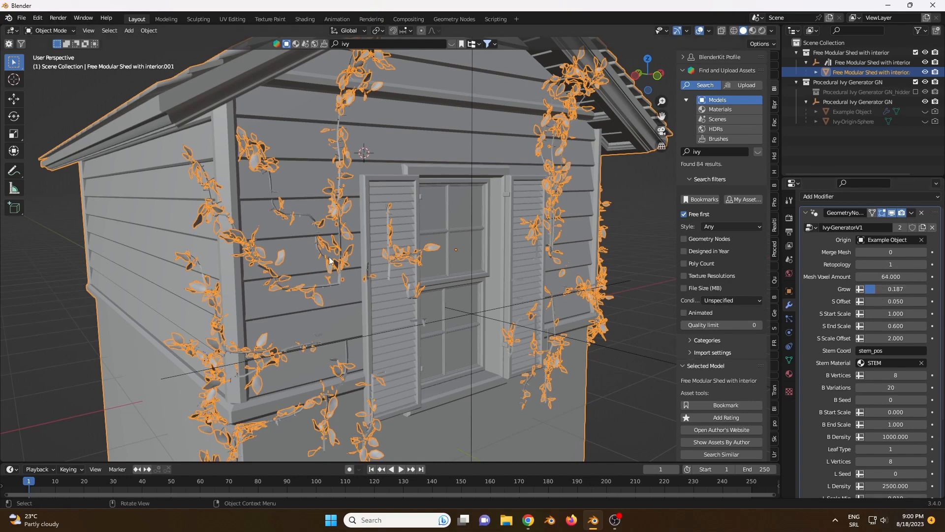
# - Adjust the shed's ivy modifier Grow value to about 0.518 so the ivy spreads across the walls and roof
pyautogui.moveTo(323, 244); pyautogui.dragTo(357, 251, button='middle')
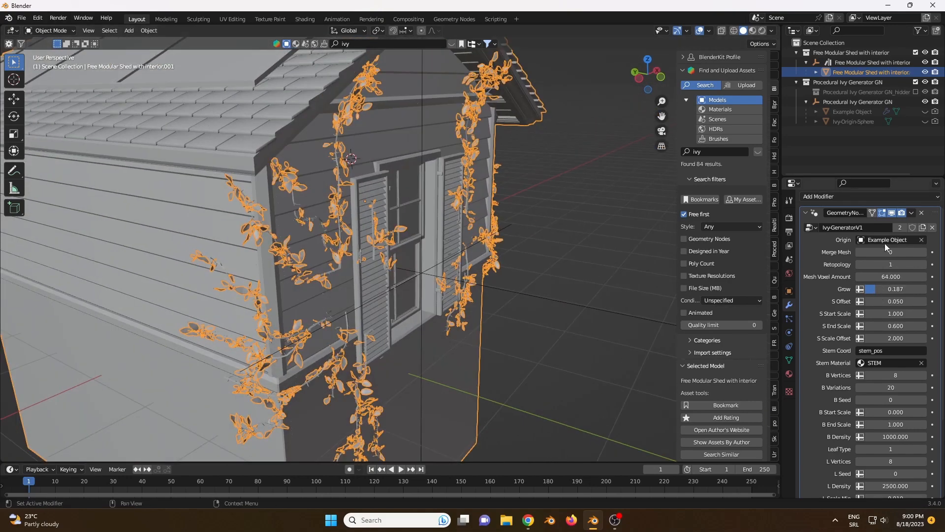
pyautogui.moveTo(872, 289); pyautogui.dragTo(894, 289)
pyautogui.doubleClick(896, 289)
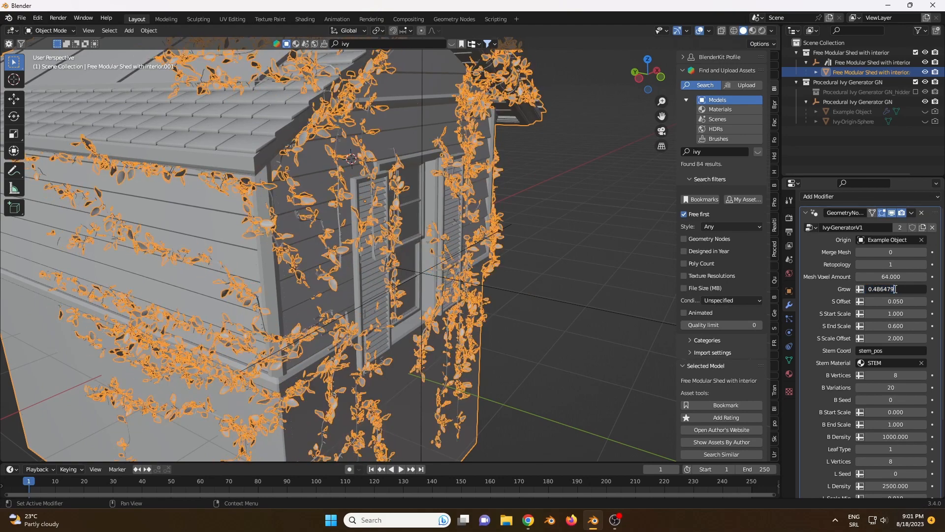
pyautogui.press('Return')
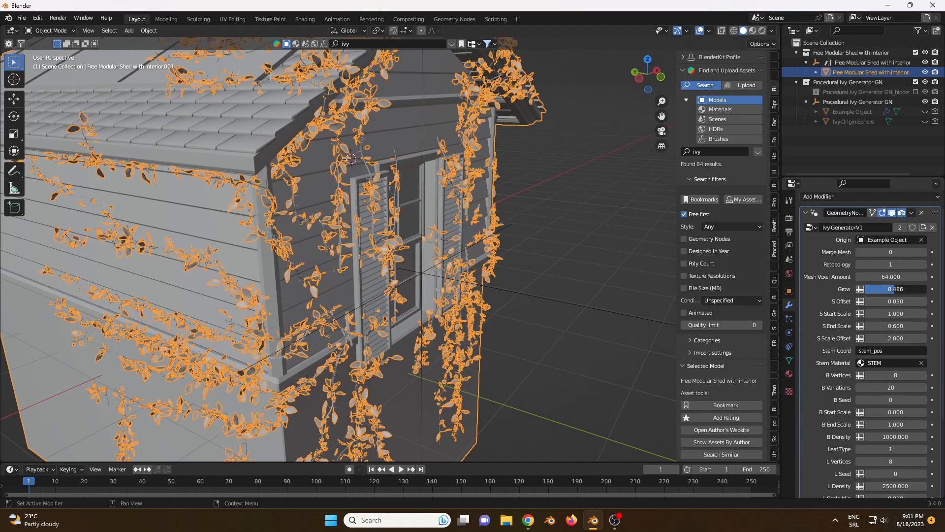
pyautogui.moveTo(896, 289); pyautogui.dragTo(901, 289)
pyautogui.moveTo(374, 232); pyautogui.dragTo(254, 238, button='middle')
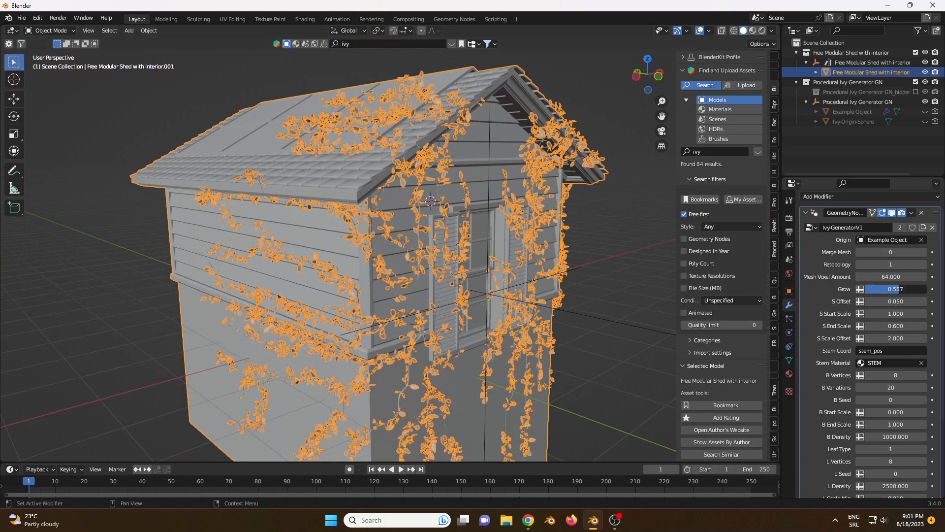
pyautogui.moveTo(895, 289); pyautogui.dragTo(903, 289)
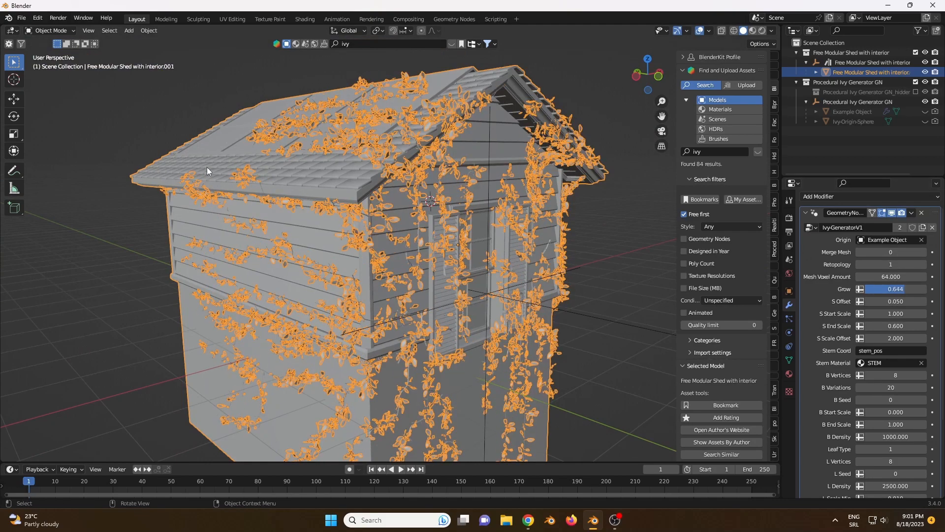
pyautogui.moveTo(178, 169); pyautogui.dragTo(169, 164, button='middle')
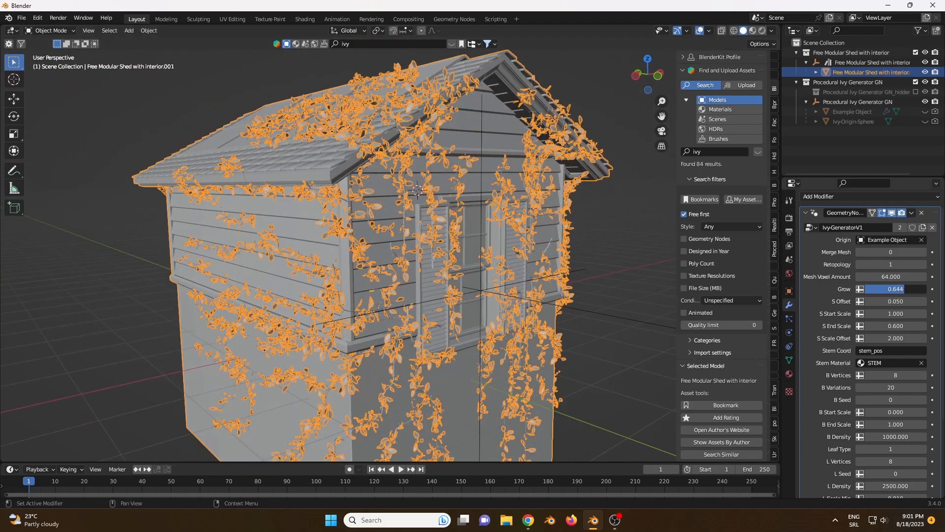
pyautogui.moveTo(895, 289)
pyautogui.mouseDown()
pyautogui.moveTo(875, 289)
pyautogui.moveTo(897, 289)
pyautogui.mouseUp()
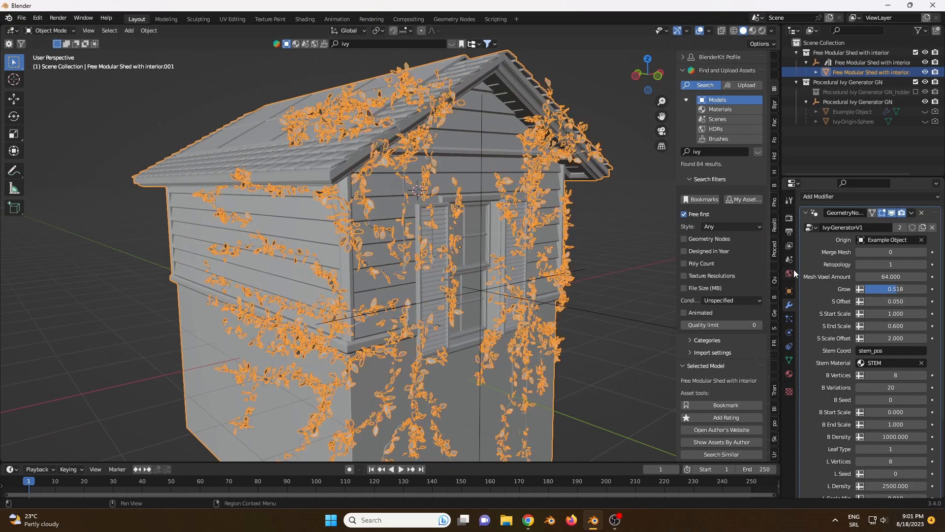
pyautogui.moveTo(542, 237)
pyautogui.mouseDown(button='middle')
pyautogui.moveTo(521, 240)
pyautogui.moveTo(548, 234)
pyautogui.mouseUp(button='middle')
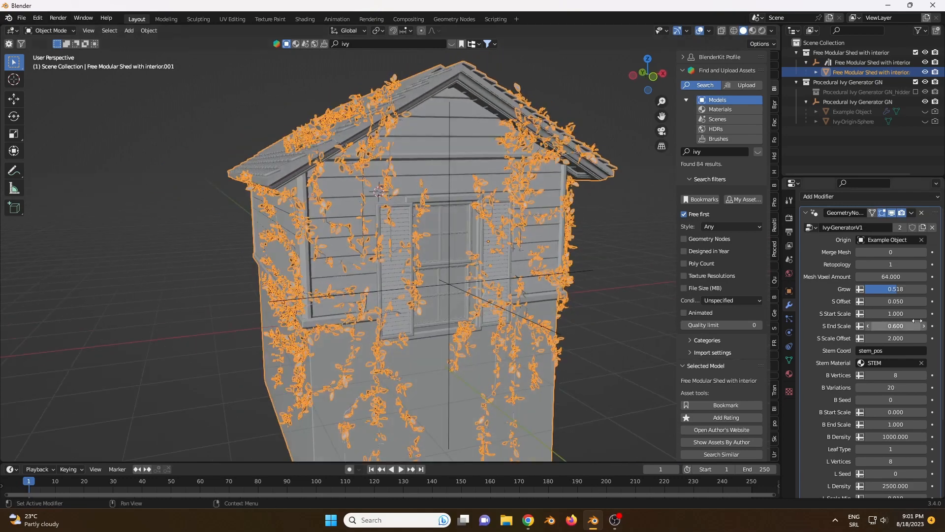
# - Examine the Ivy-GeneratorV1 modifier's stem, branch and leaf parameters down to Leaf Material
pyautogui.scroll(-1, 866, 315)
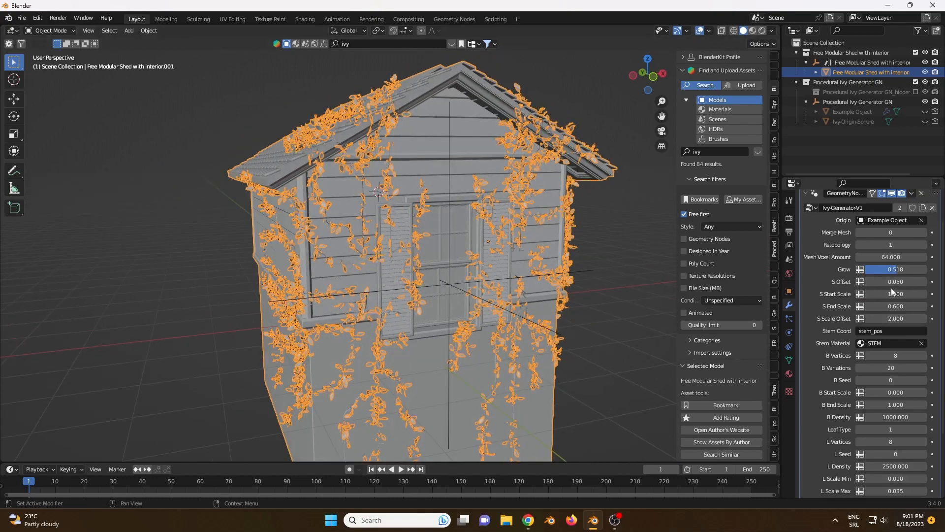
pyautogui.scroll(-2, 893, 291)
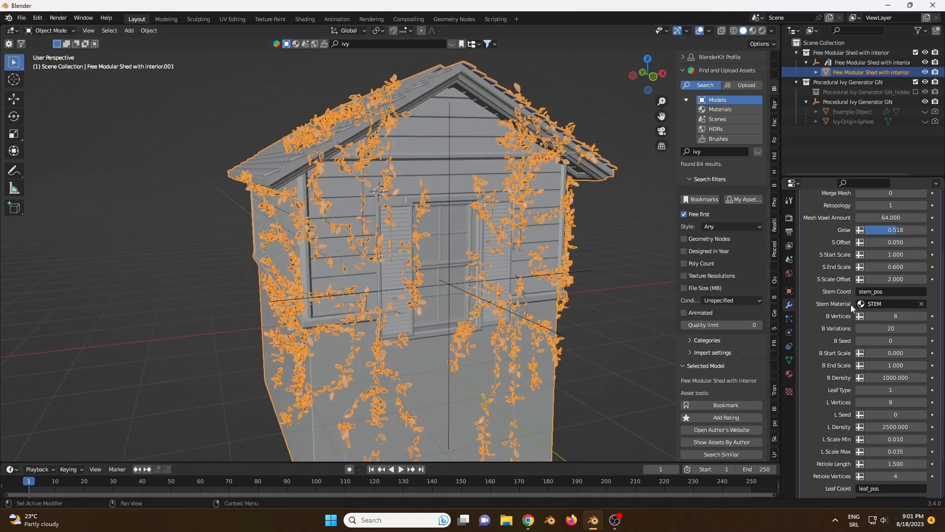
pyautogui.scroll(-1, 872, 302)
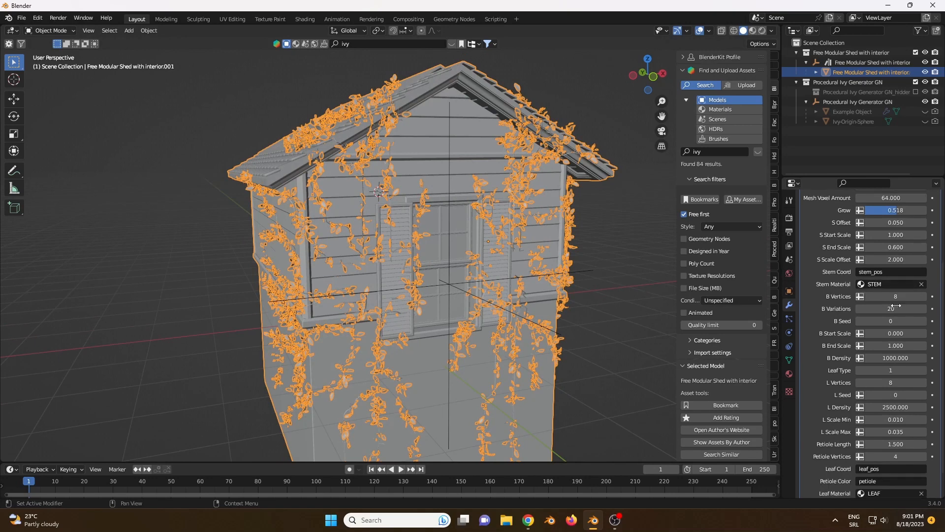
pyautogui.scroll(-2, 871, 300)
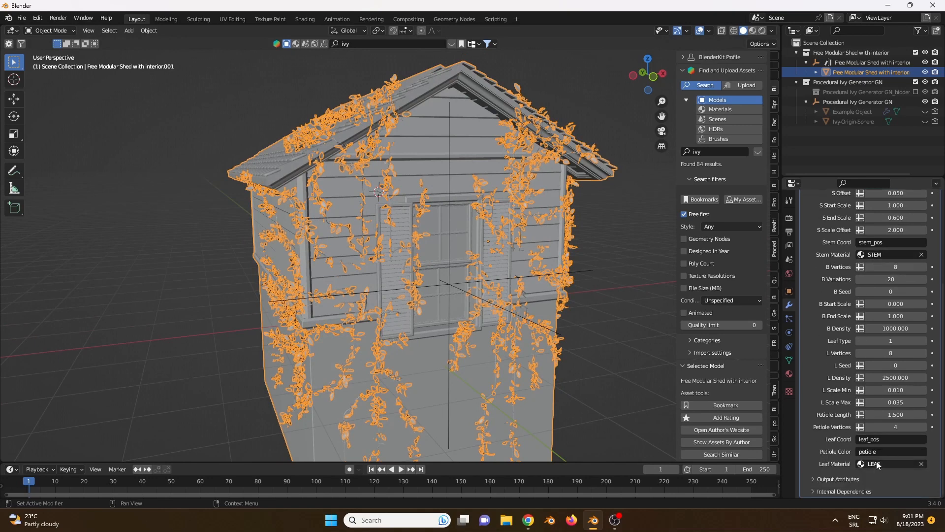
pyautogui.scroll(2, 889, 377)
pyautogui.scroll(2, 891, 364)
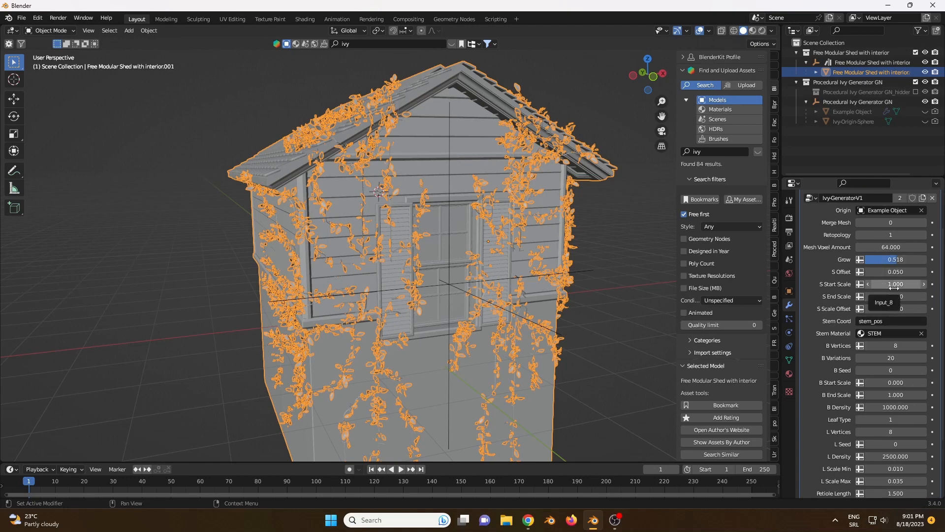
pyautogui.scroll(2, 314, 217)
# - Increase the ivy's S Start Scale to 2.000
pyautogui.moveTo(314, 217); pyautogui.dragTo(387, 208, button='middle')
pyautogui.scroll(1, 388, 209)
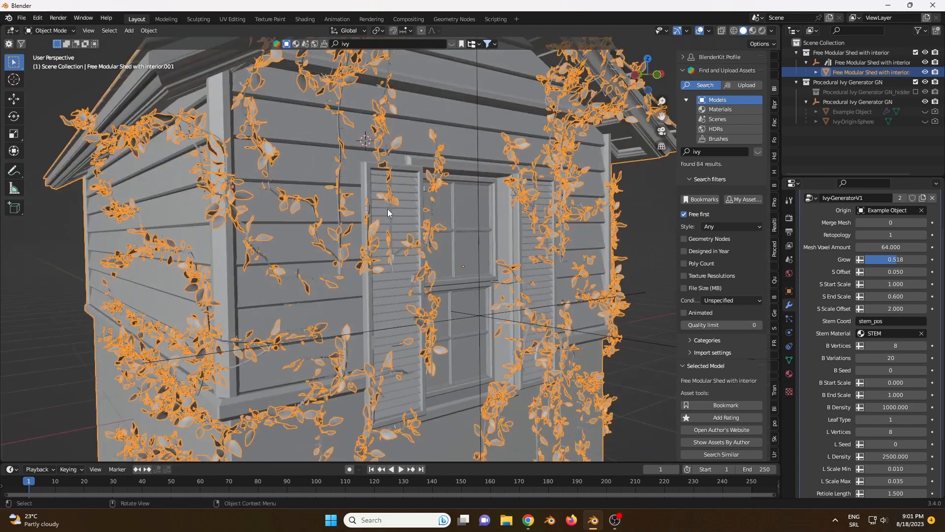
pyautogui.moveTo(895, 285); pyautogui.dragTo(900, 285)
pyautogui.click(924, 284)
pyautogui.click(924, 284)
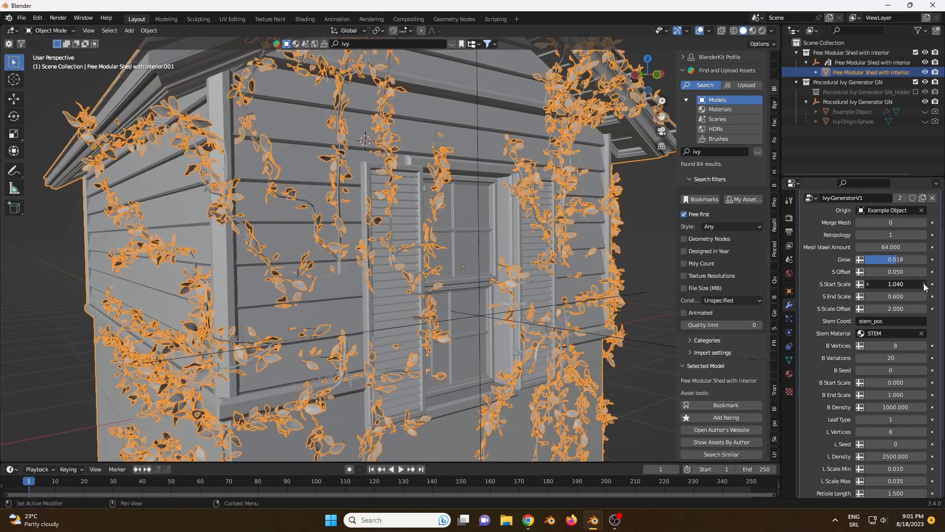
pyautogui.click(924, 284)
pyautogui.click(924, 284)
pyautogui.click(924, 284)
pyautogui.click(924, 284)
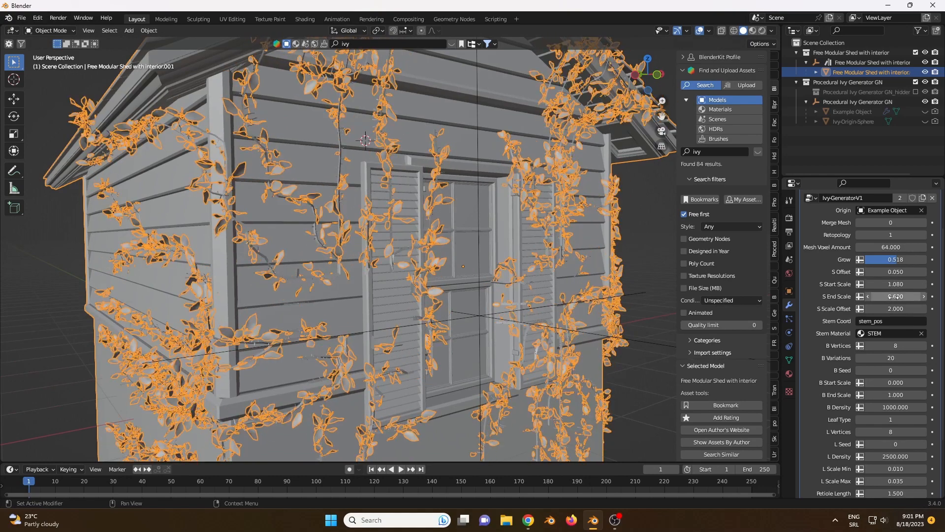
pyautogui.click(895, 284)
pyautogui.write('2')
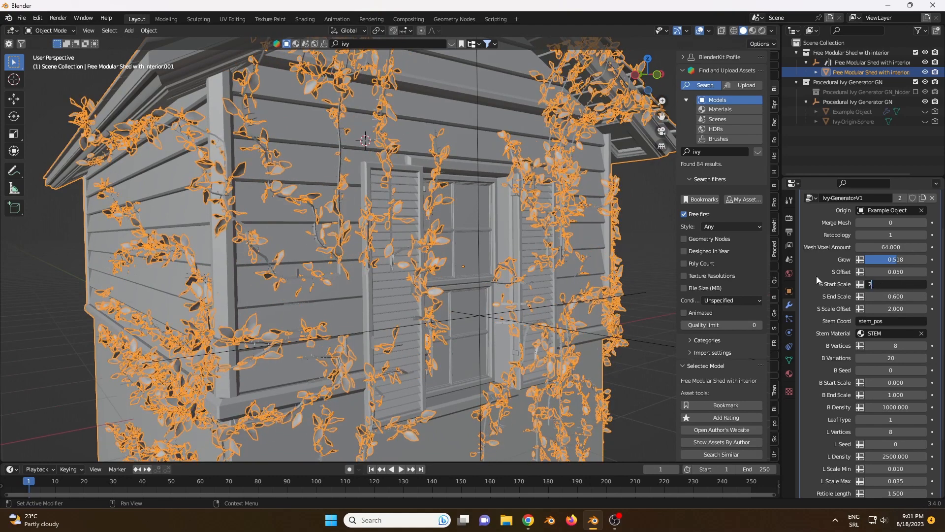
pyautogui.press('Return')
# - Set the ivy's S End Scale to 2.500 and check the denser growth on the walls
pyautogui.click(902, 296)
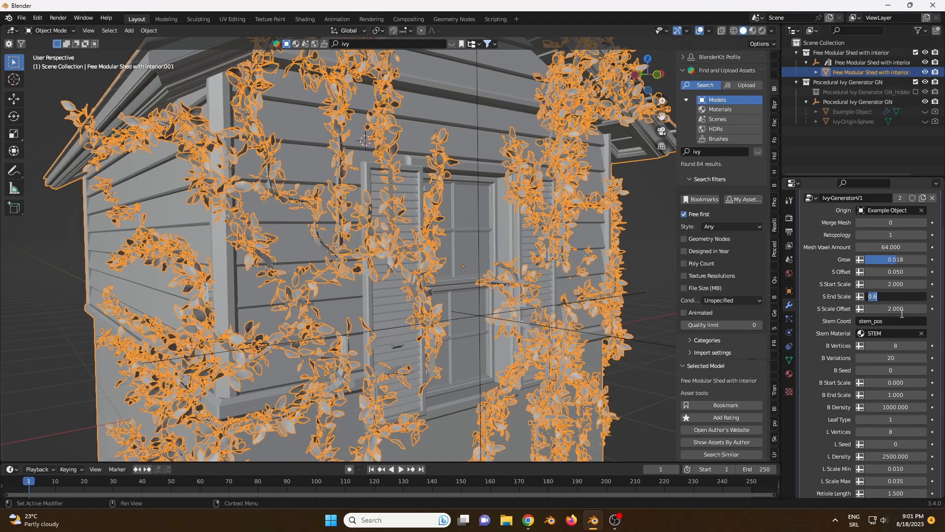
pyautogui.write('2.5')
pyautogui.press('Return')
pyautogui.moveTo(466, 274); pyautogui.dragTo(487, 279, button='middle')
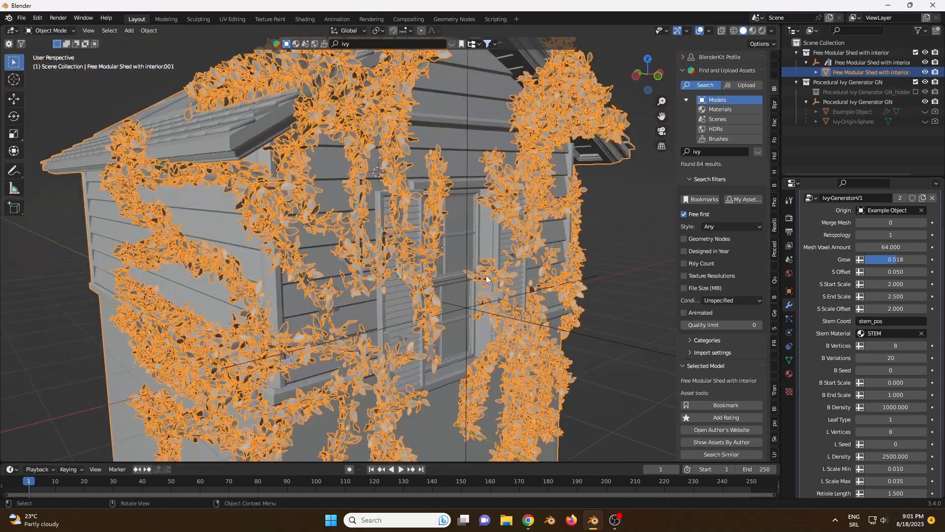
pyautogui.scroll(2, 504, 285)
# - Try an S Scale Offset of 2.020, inspect the stems near the window, and restore it to 2.000
pyautogui.scroll(-1, 890, 312)
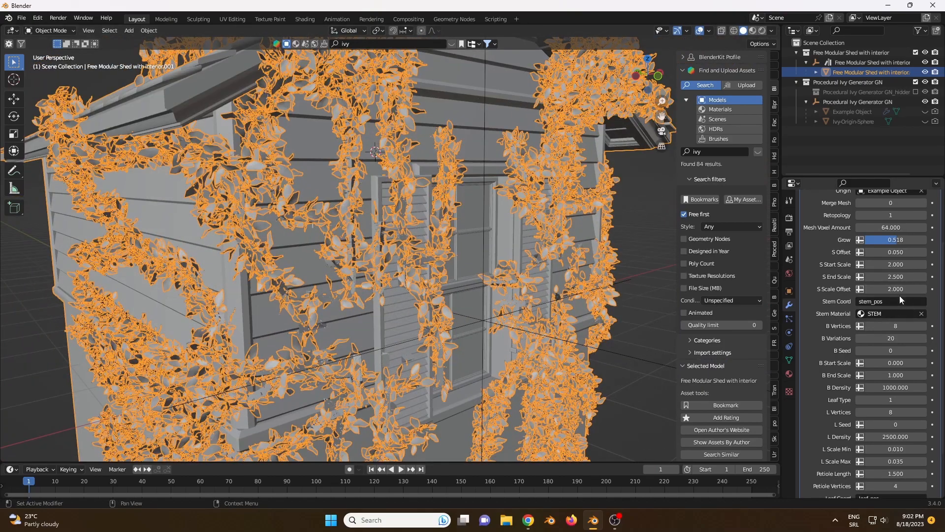
pyautogui.click(923, 289)
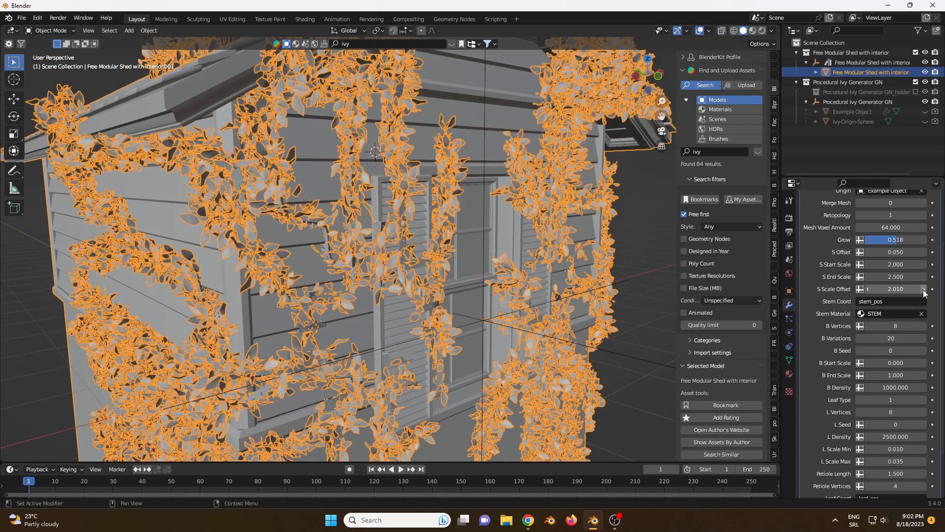
pyautogui.click(923, 290)
pyautogui.moveTo(270, 297); pyautogui.dragTo(241, 291, button='middle')
pyautogui.scroll(5, 344, 268)
pyautogui.moveTo(345, 268); pyautogui.dragTo(265, 274, button='middle')
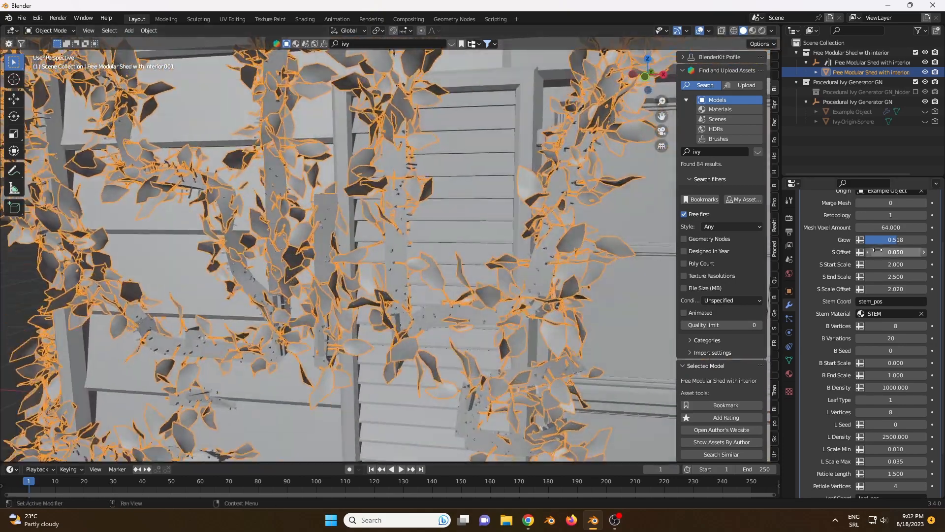
pyautogui.click(868, 289)
pyautogui.click(866, 288)
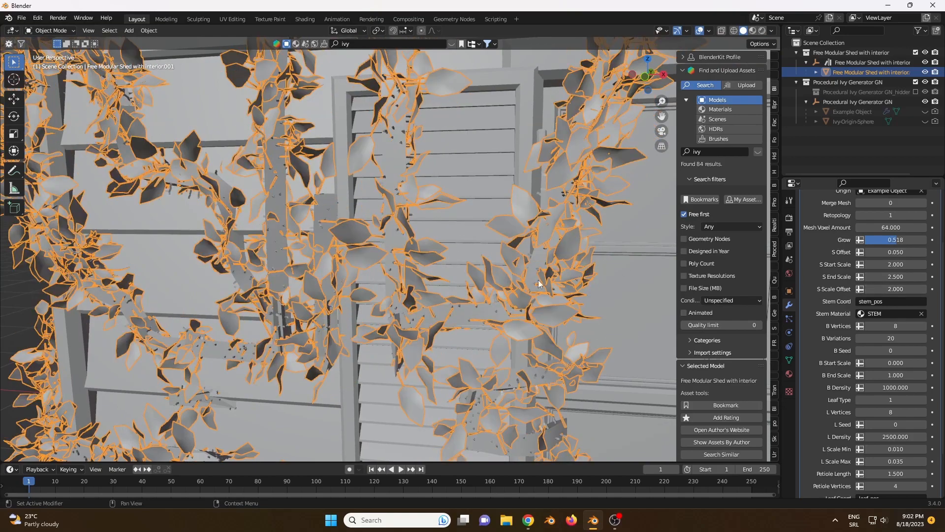
# - Try a slightly higher S Offset, compare the stems on the front wall, and restore it to 0.050
pyautogui.scroll(3, 461, 301)
pyautogui.moveTo(461, 301); pyautogui.dragTo(534, 299, button='middle')
pyautogui.scroll(-3, 507, 312)
pyautogui.scroll(-1, 884, 312)
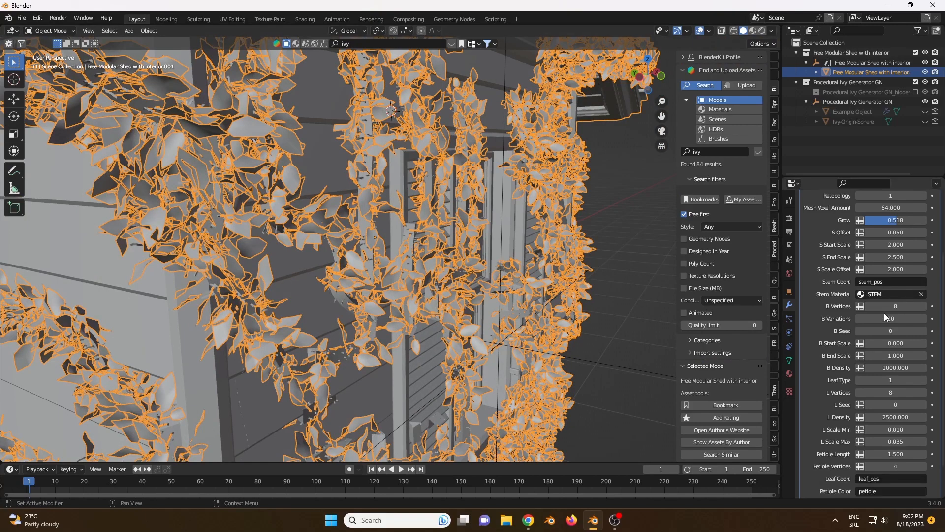
pyautogui.click(924, 234)
pyautogui.moveTo(386, 236); pyautogui.dragTo(326, 239, button='middle')
pyautogui.click(868, 233)
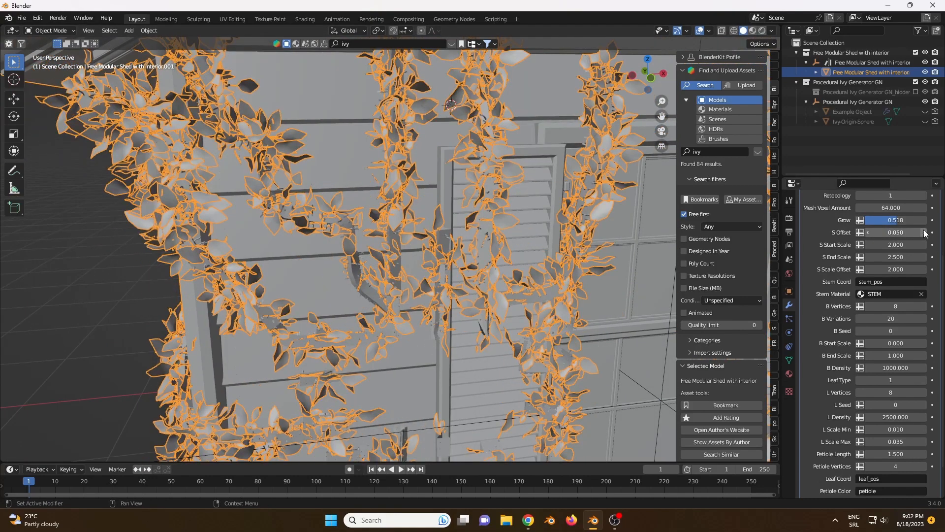
# - Set the ivy's B Seed to 35 to change the branch distribution
pyautogui.scroll(-2, 871, 329)
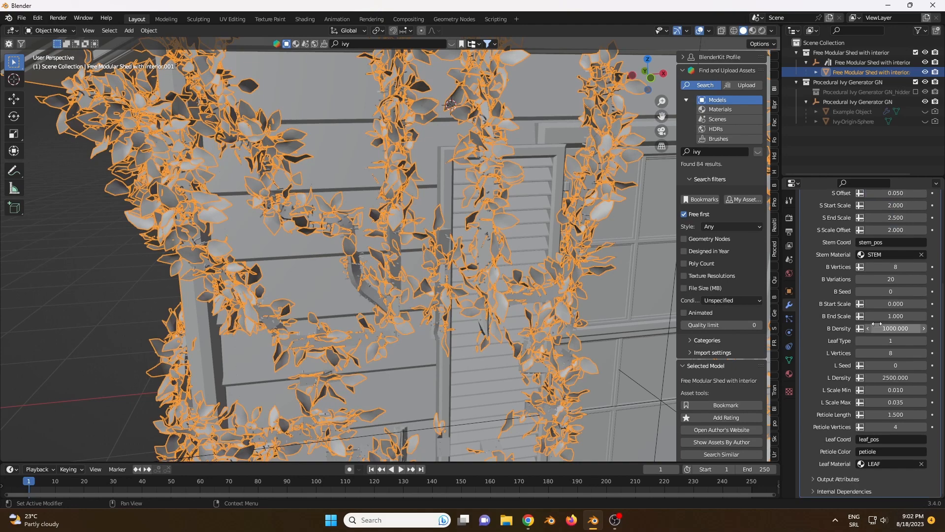
pyautogui.moveTo(891, 293); pyautogui.dragTo(917, 294)
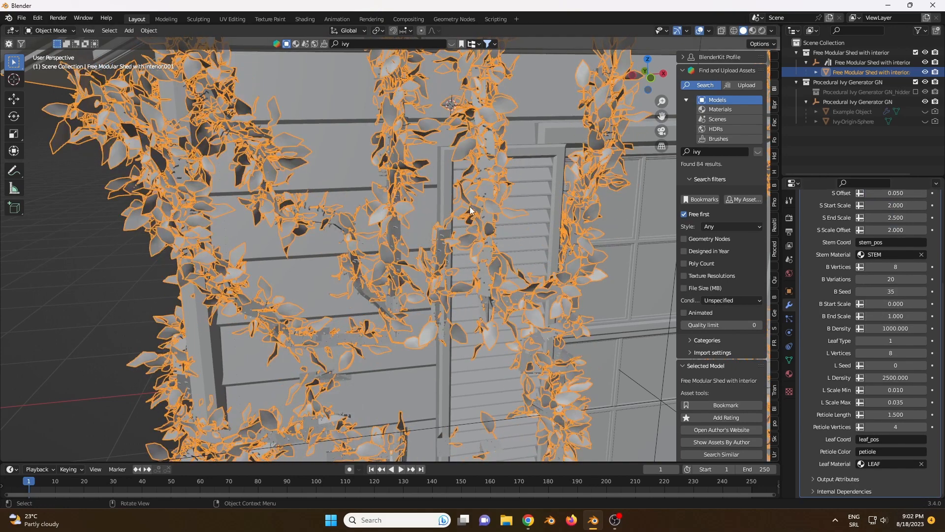
pyautogui.scroll(-3, 465, 208)
pyautogui.moveTo(465, 207); pyautogui.dragTo(490, 202, button='middle')
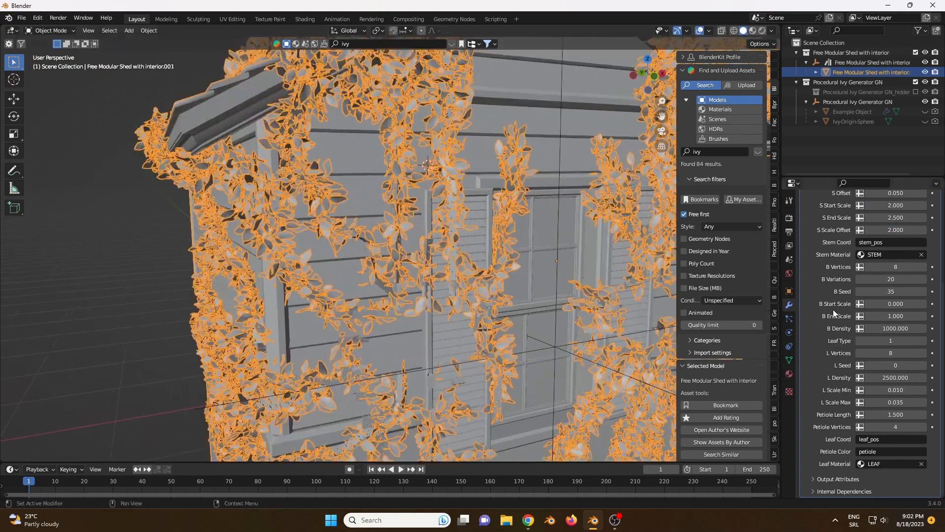
# - Raise the ivy's B Start Scale to 0.100
pyautogui.click(923, 305)
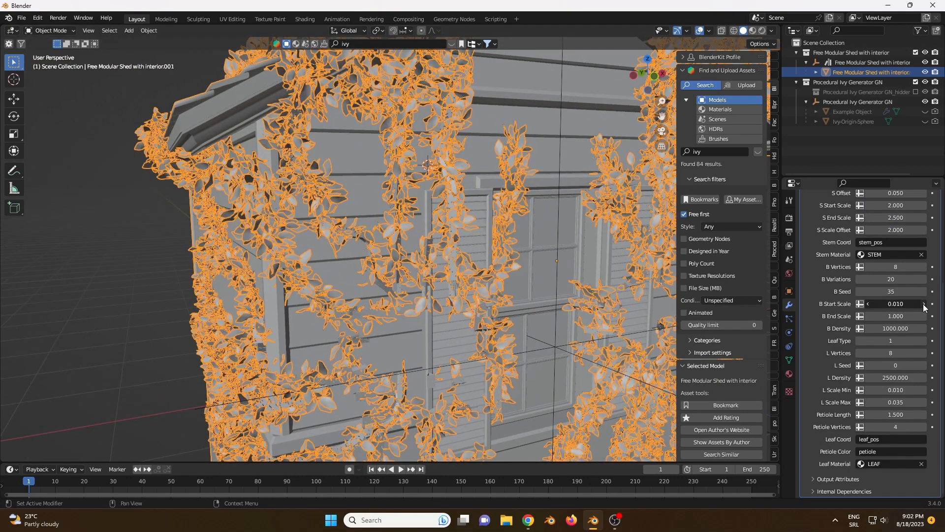
pyautogui.click(924, 305)
pyautogui.click(924, 305)
pyautogui.scroll(2, 444, 287)
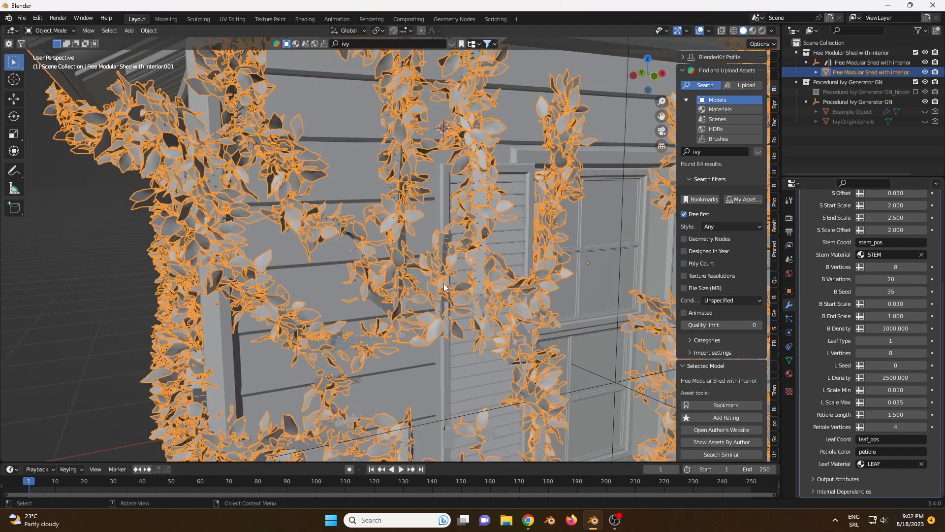
pyautogui.click(898, 305)
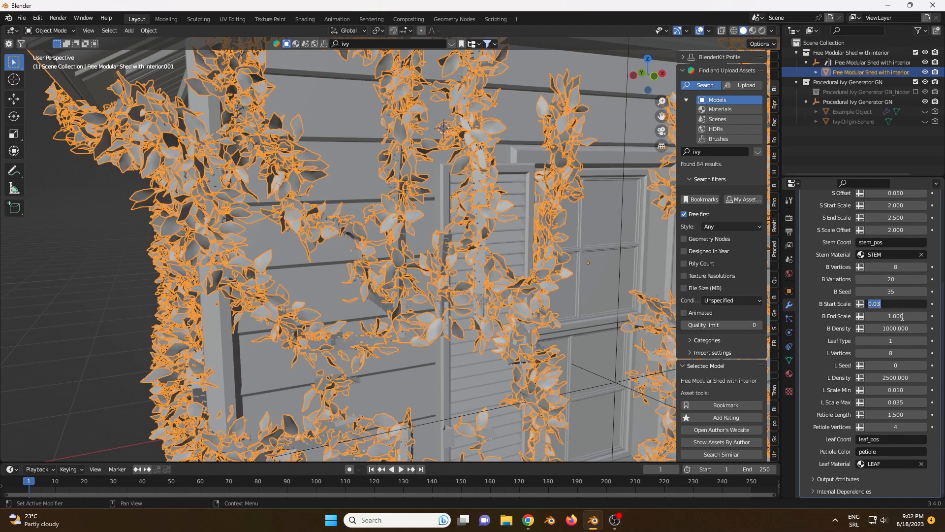
pyautogui.write('00')
pyautogui.press('Return')
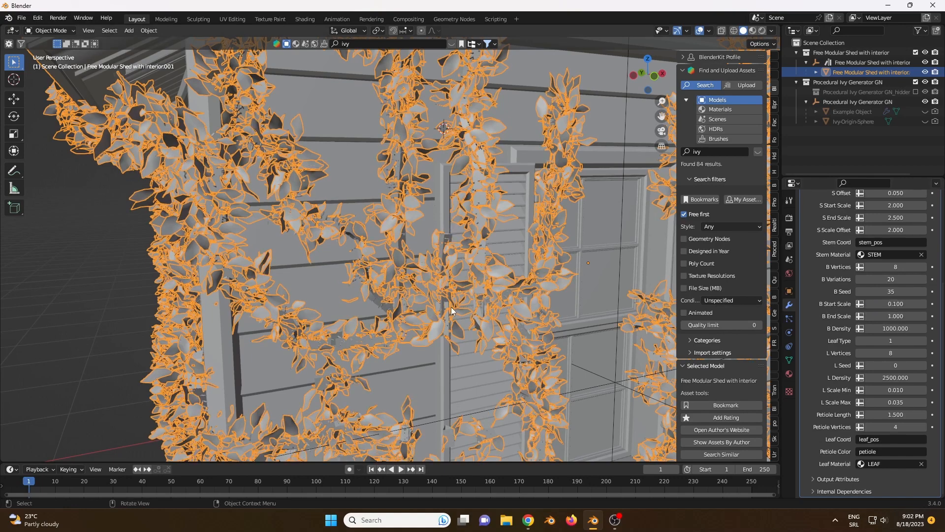
# - Inspect the ivy across the shed's front wall and roof edge, and change the Leaf Type to 0
pyautogui.moveTo(450, 306); pyautogui.dragTo(364, 227, button='middle')
pyautogui.scroll(1, 406, 238)
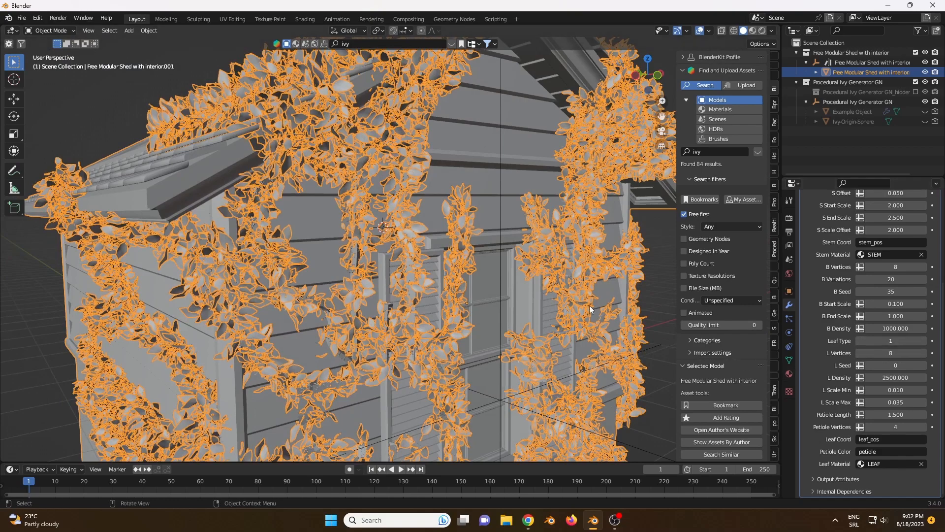
pyautogui.scroll(-1, 481, 292)
pyautogui.moveTo(481, 293); pyautogui.dragTo(452, 288, button='middle')
pyautogui.scroll(1, 452, 286)
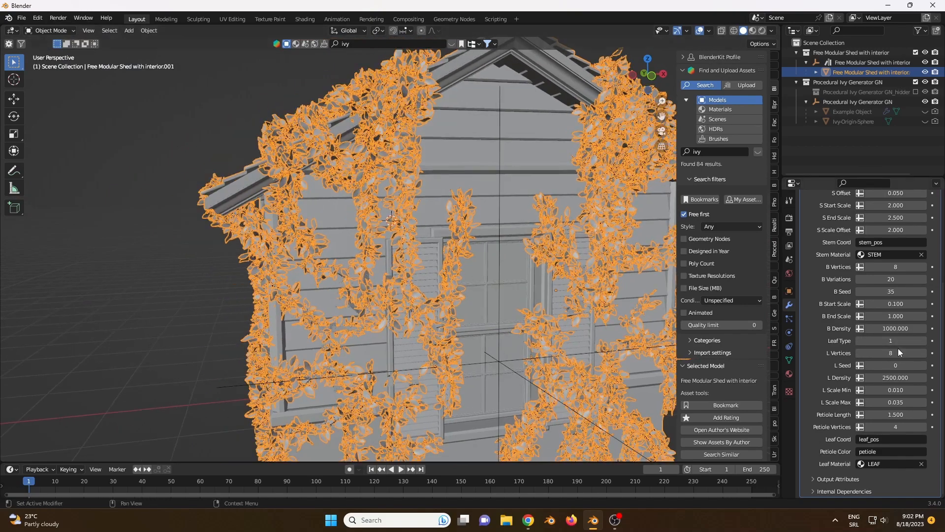
pyautogui.click(921, 341)
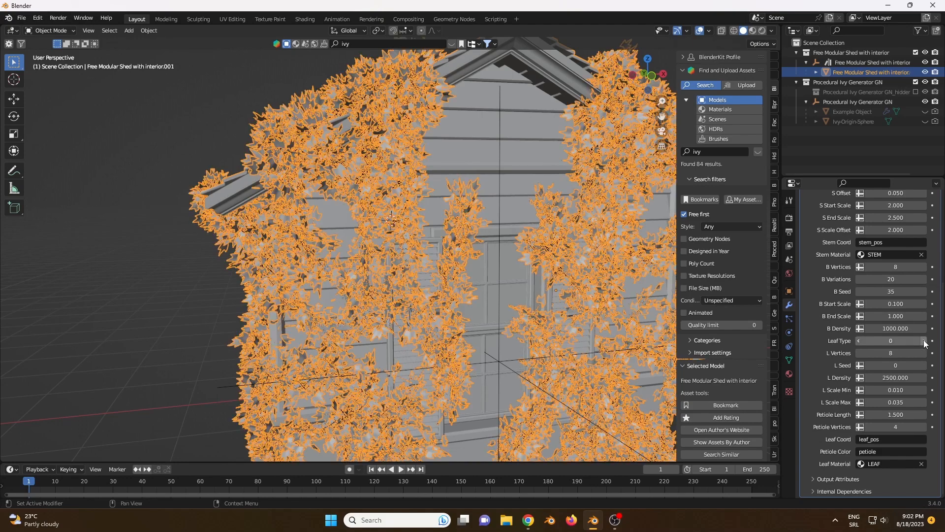
# - Try Leaf Types 1 and 2 on the shed's ivy and return it to Leaf Type 0
pyautogui.click(923, 341)
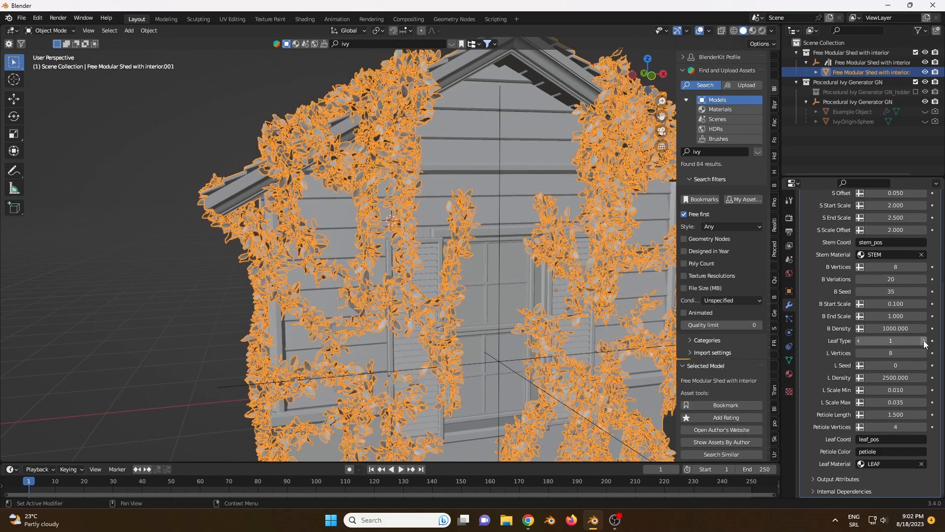
pyautogui.click(923, 340)
pyautogui.scroll(3, 601, 266)
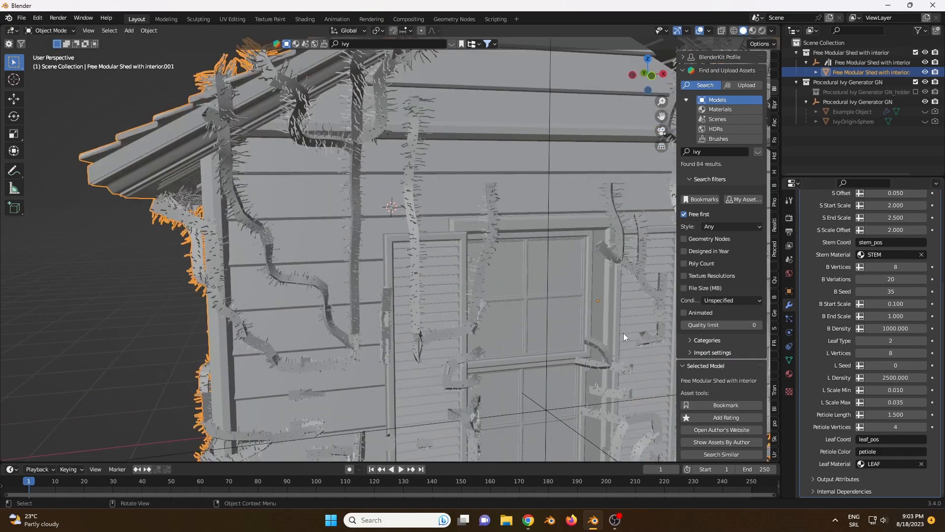
pyautogui.click(858, 341)
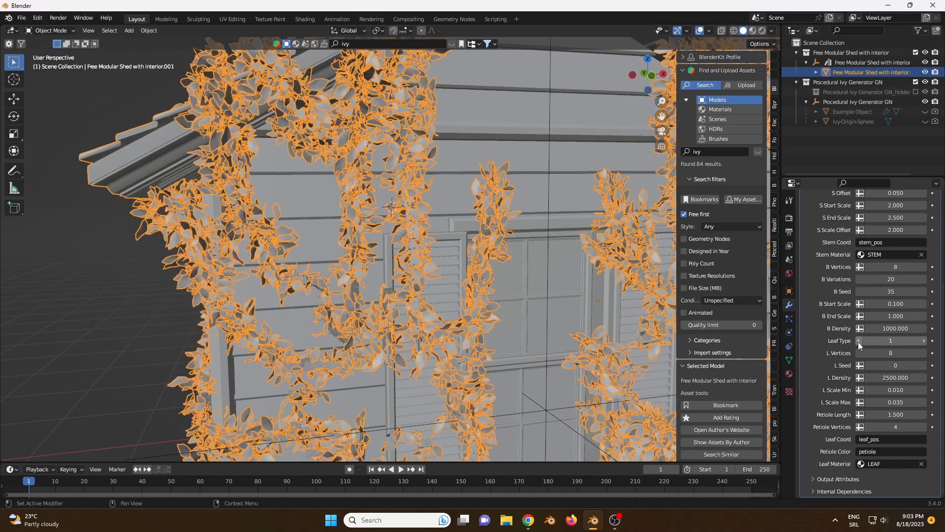
pyautogui.click(858, 341)
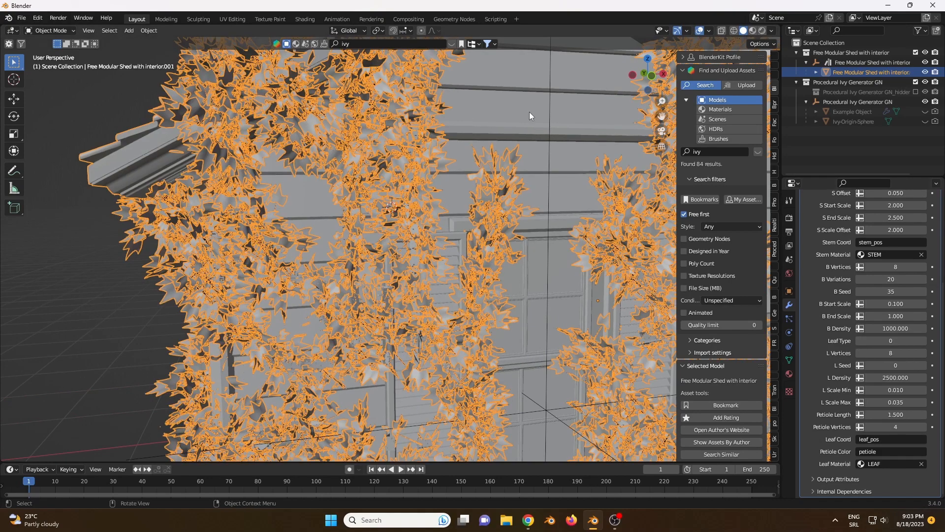
# - Deselect the shed and view its ivy-covered front in rendered shading
pyautogui.click(66, 256)
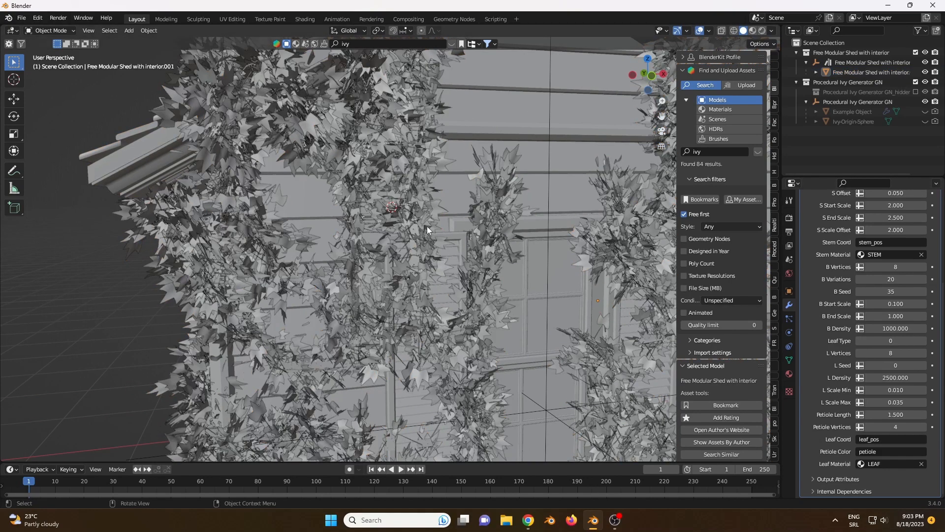
pyautogui.moveTo(427, 226); pyautogui.dragTo(706, 34, button='middle')
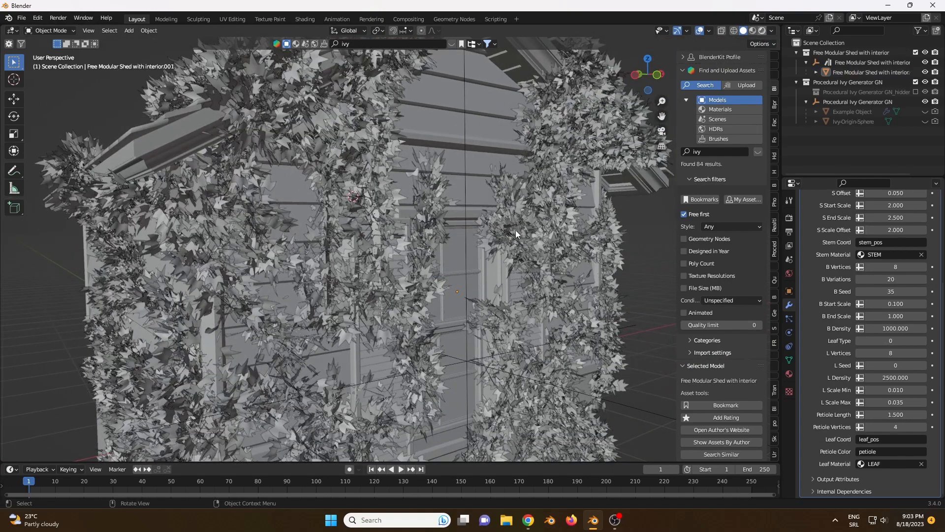
pyautogui.press('z')
pyautogui.press('8')
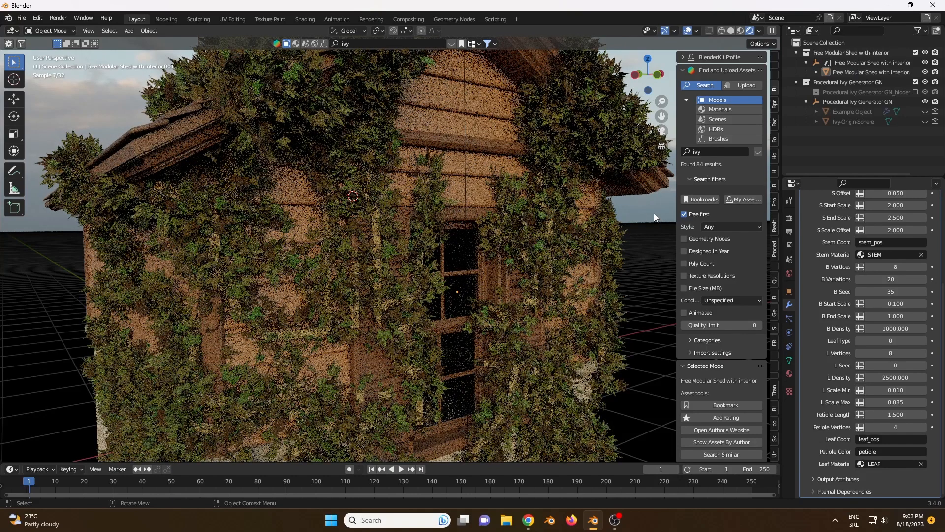
# - Preview Leaf Type 1 in rendered shading, and return to solid shading with Leaf Type 0
pyautogui.click(924, 343)
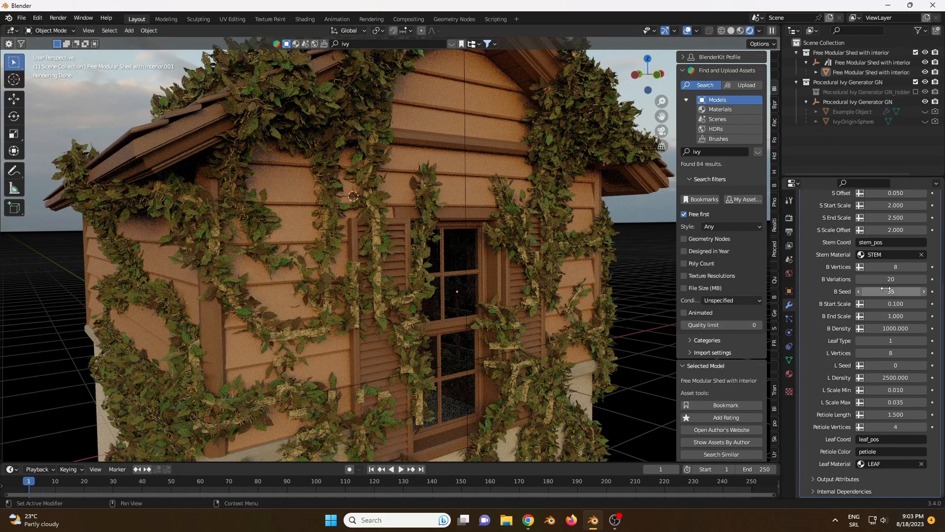
pyautogui.click(730, 31)
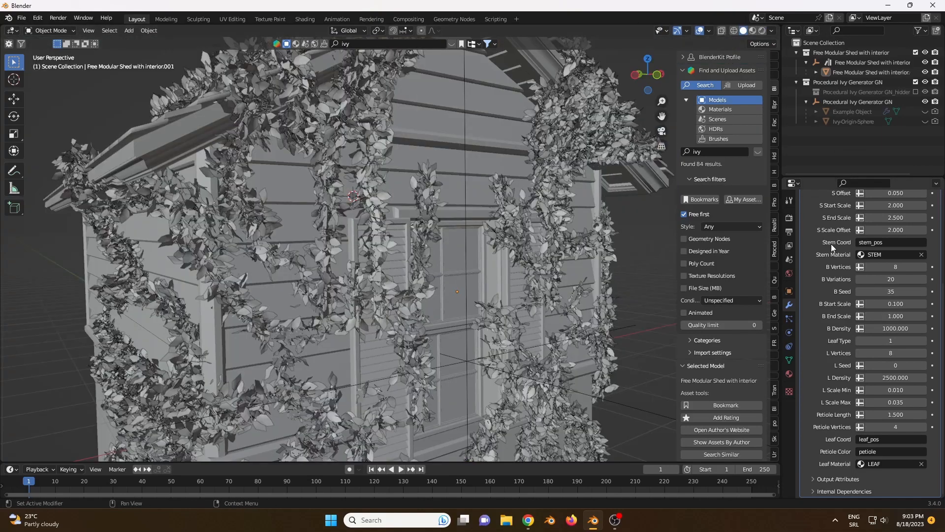
pyautogui.click(858, 341)
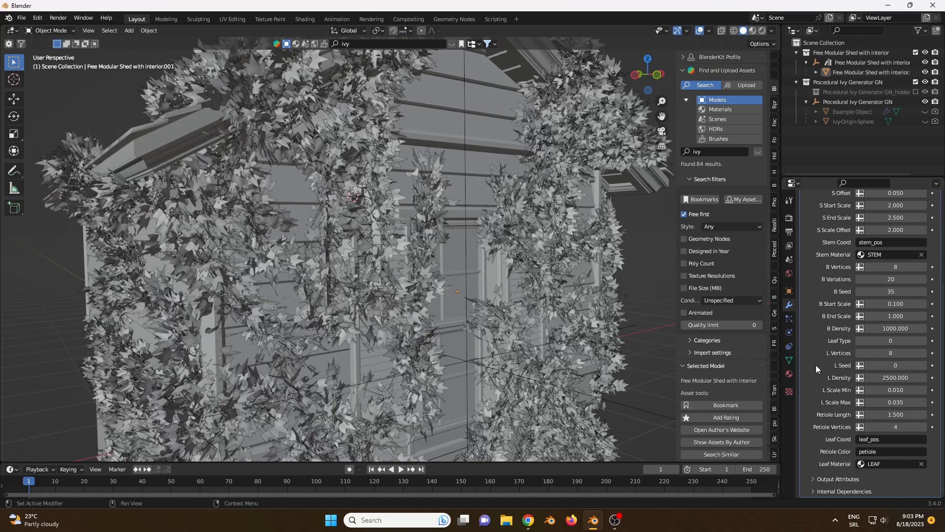
# - Try an L Density of 1000 for the ivy leaves and inspect the coverage on the front wall
pyautogui.scroll(2, 880, 340)
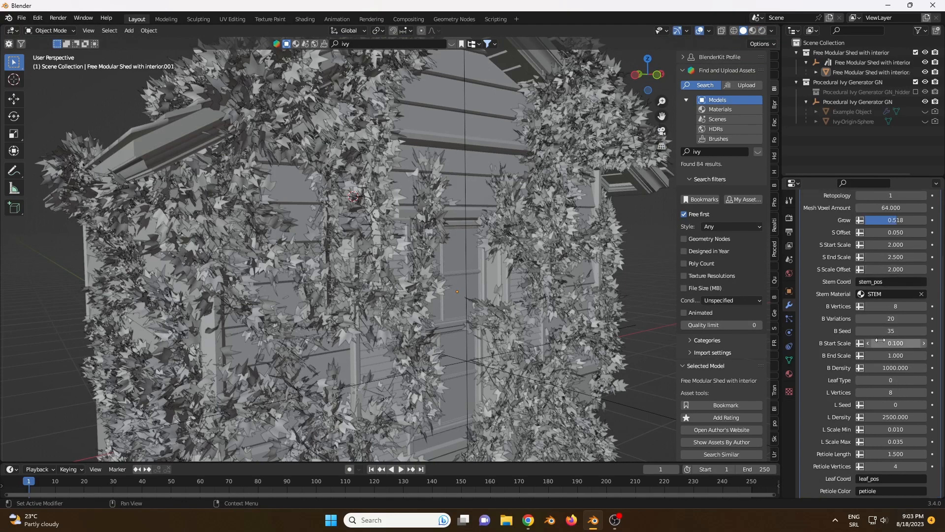
pyautogui.scroll(-2, 880, 340)
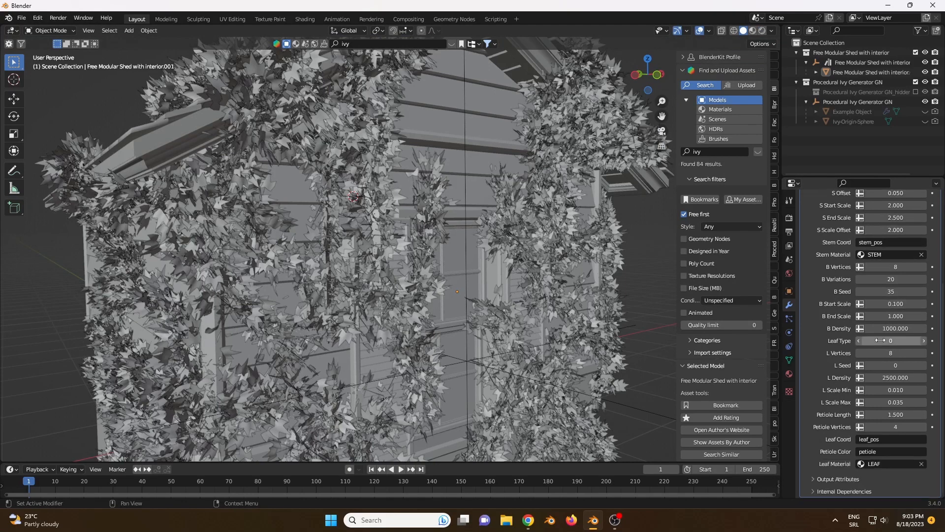
pyautogui.click(893, 381)
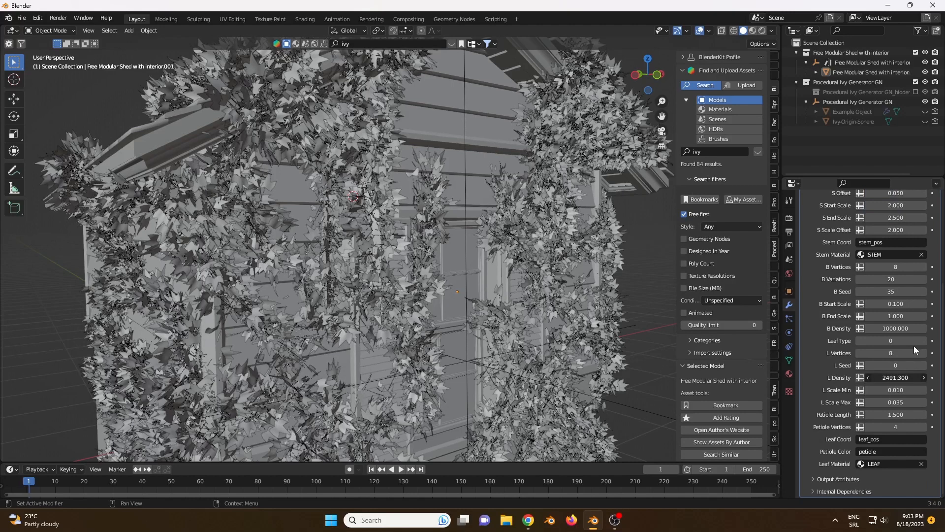
pyautogui.click(893, 378)
pyautogui.write('4100')
pyautogui.moveTo(875, 377); pyautogui.dragTo(814, 364)
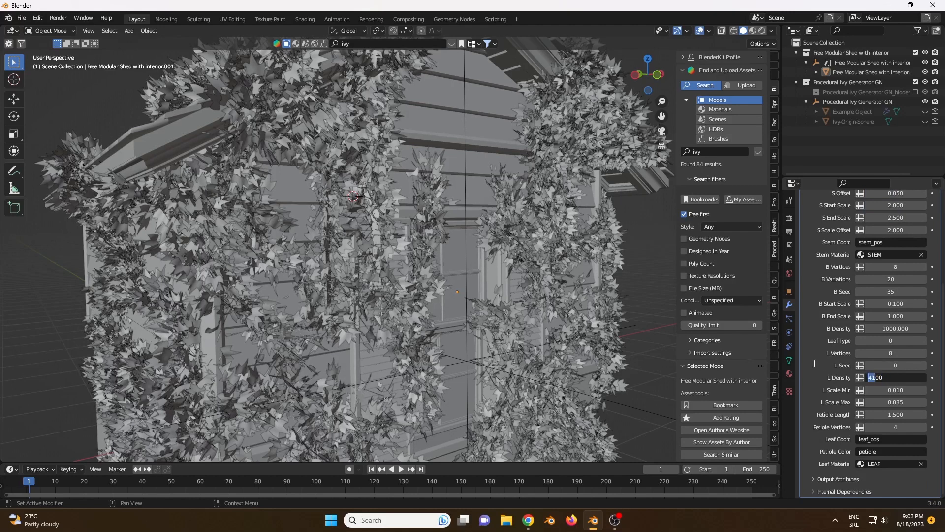
pyautogui.write('10')
pyautogui.press('Return')
pyautogui.moveTo(409, 201); pyautogui.dragTo(391, 231, button='middle')
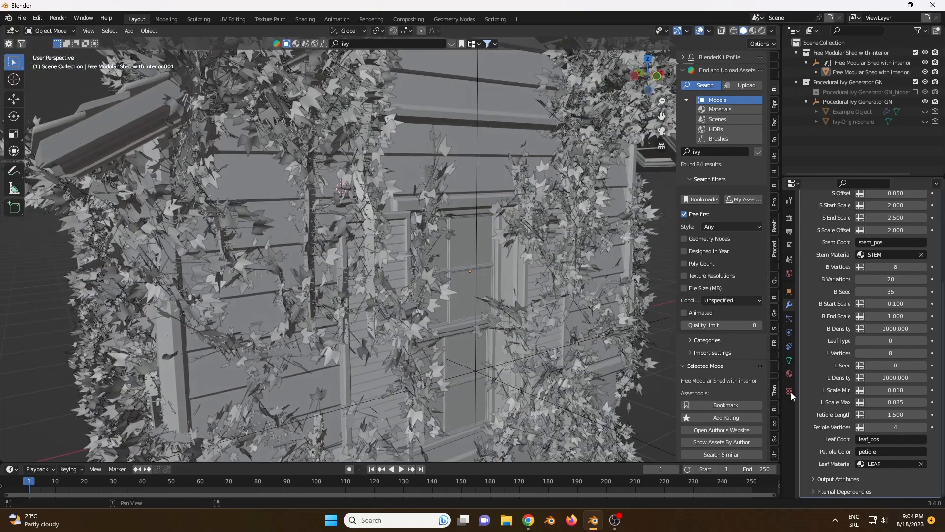
# - Set the ivy's L Density to 3000 and check the leaf coverage around the window
pyautogui.click(896, 377)
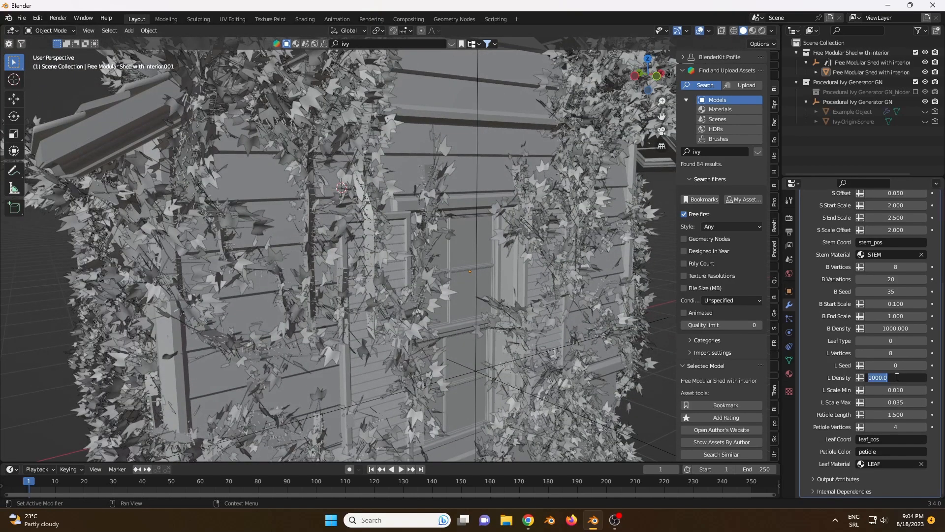
pyautogui.write('3000')
pyautogui.press('Return')
pyautogui.moveTo(649, 310)
pyautogui.mouseDown(button='middle')
pyautogui.moveTo(621, 296)
pyautogui.moveTo(651, 300)
pyautogui.mouseUp(button='middle')
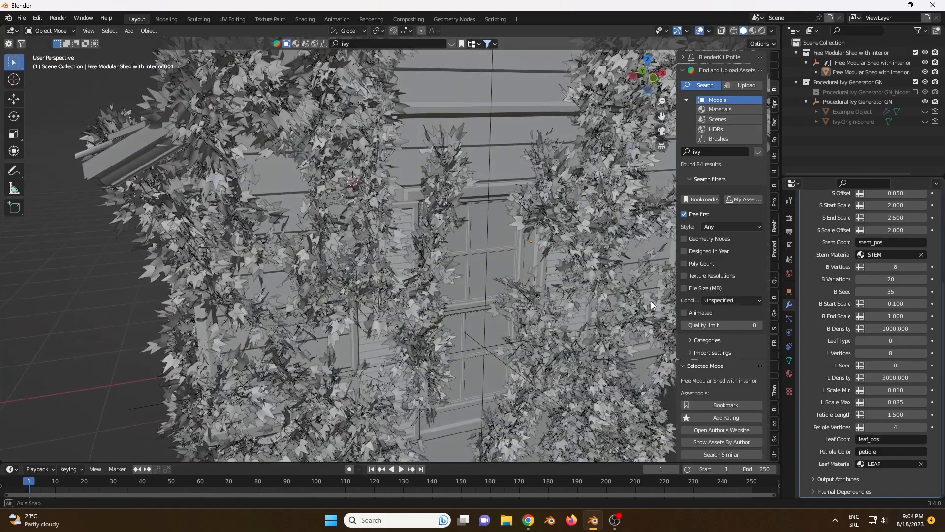
pyautogui.moveTo(569, 270); pyautogui.dragTo(486, 222, button='middle')
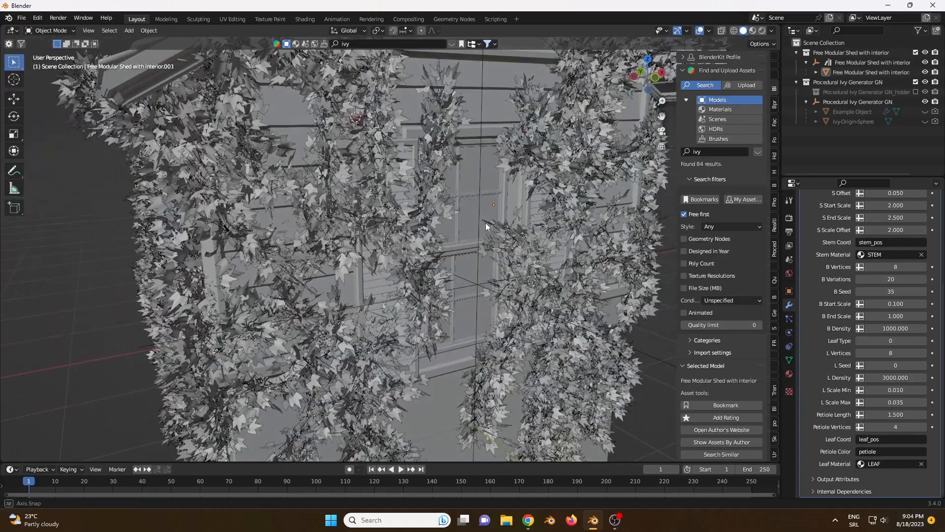
# - Try larger L Scale Min values up to 0.030 for the leaves and settle on 0.020
pyautogui.click(924, 392)
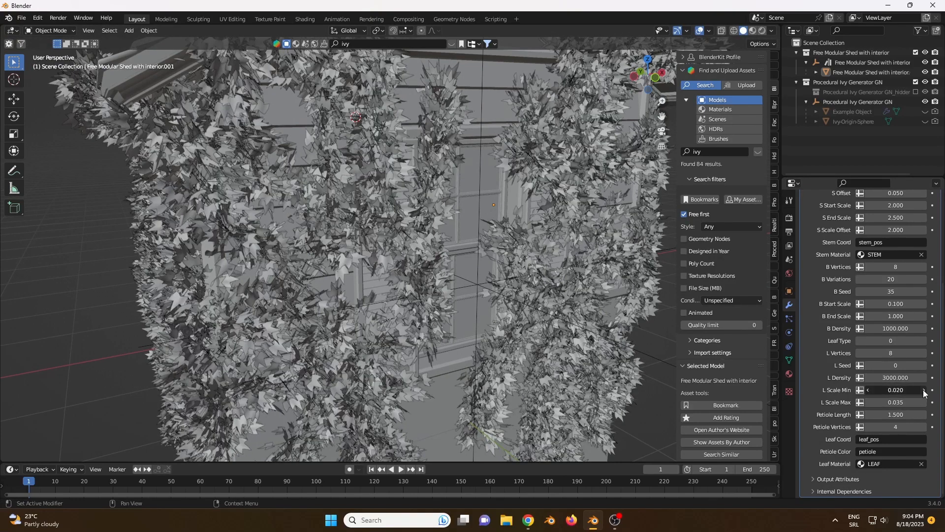
pyautogui.click(925, 390)
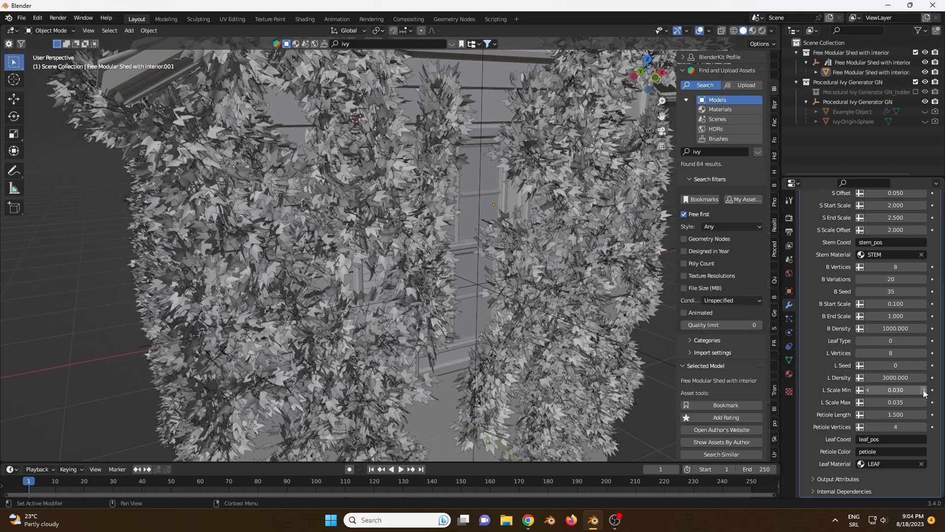
pyautogui.click(868, 389)
# - Set the ivy's S Start Scale to 1 and look closely at the stems beside the window
pyautogui.scroll(4, 876, 344)
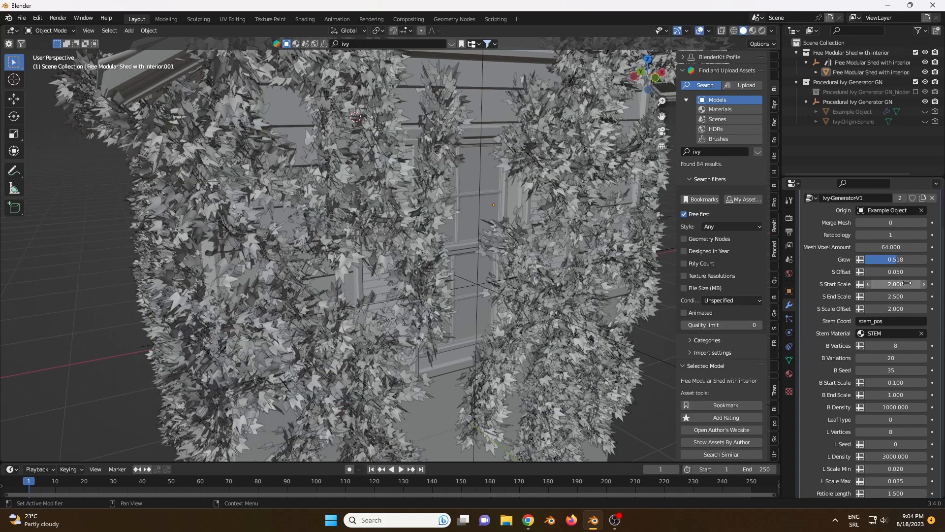
pyautogui.click(901, 284)
pyautogui.write('1')
pyautogui.press('Return')
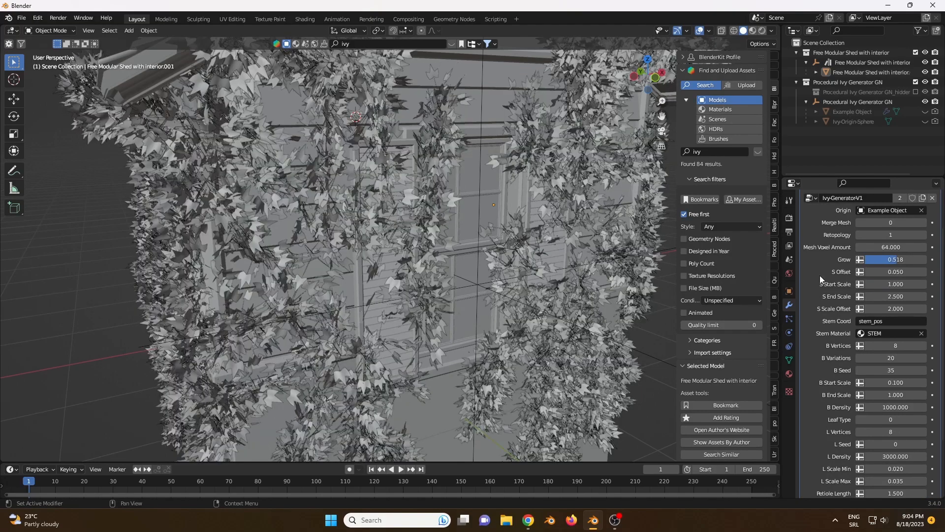
pyautogui.moveTo(320, 205)
pyautogui.mouseDown(button='middle')
pyautogui.moveTo(308, 203)
pyautogui.moveTo(331, 211)
pyautogui.moveTo(264, 200)
pyautogui.moveTo(329, 199)
pyautogui.mouseUp(button='middle')
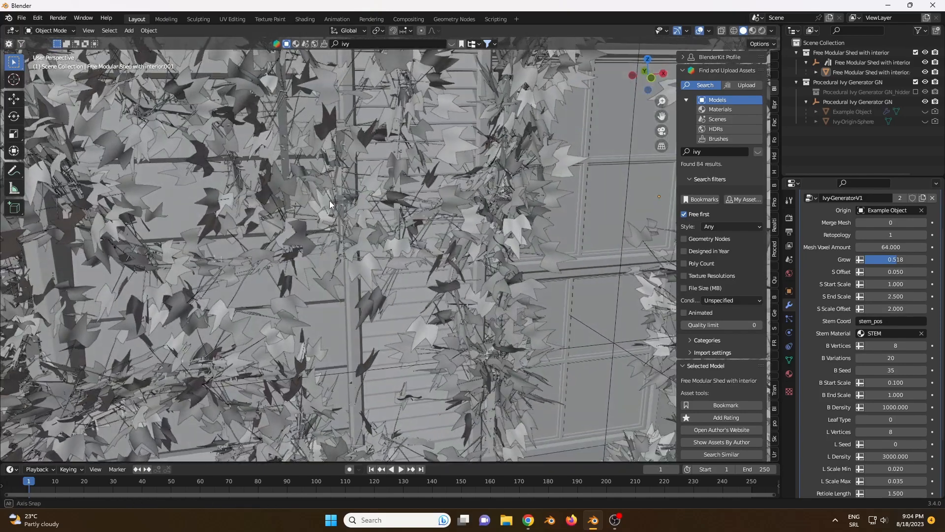
# - Set the ivy's S End Scale to 2 and check the stems beside the window
pyautogui.click(901, 296)
pyautogui.write('2')
pyautogui.press('Return')
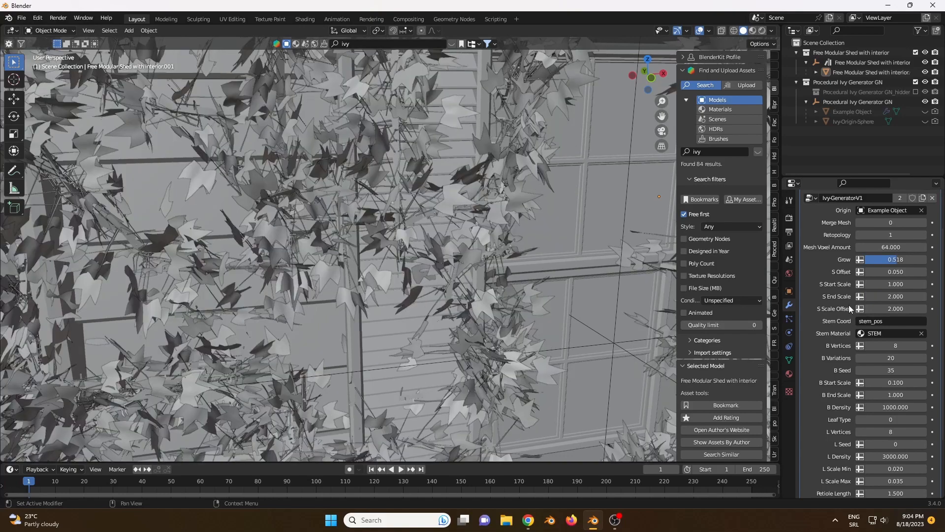
pyautogui.moveTo(379, 195)
pyautogui.mouseDown(button='middle')
pyautogui.moveTo(347, 188)
pyautogui.moveTo(365, 194)
pyautogui.mouseUp(button='middle')
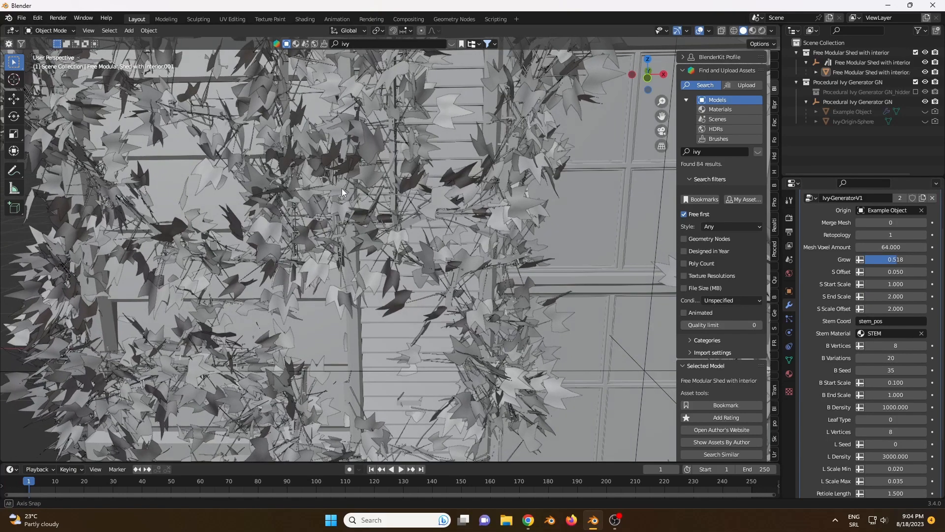
# - Examine the ivy on the shed's front and side walls in rendered shading, and return to solid shading
pyautogui.scroll(-4, 894, 310)
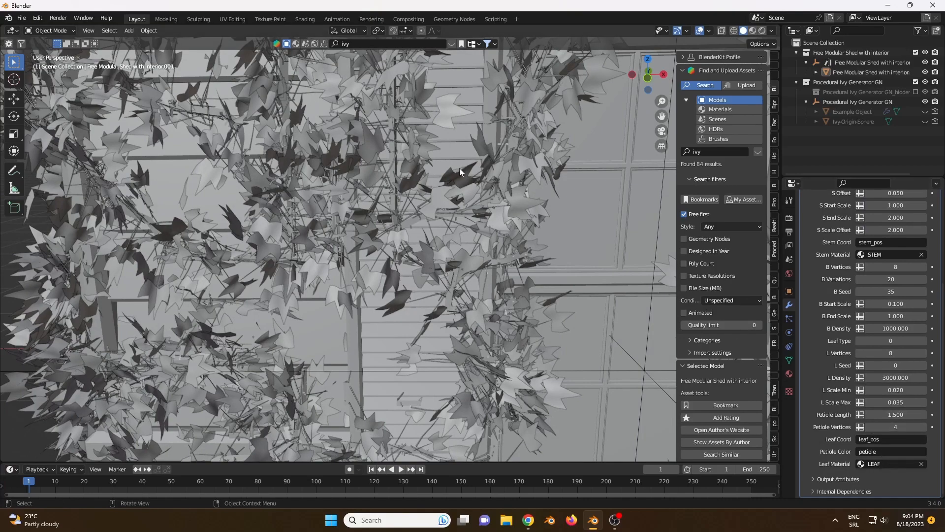
pyautogui.moveTo(459, 168); pyautogui.dragTo(486, 204, button='middle')
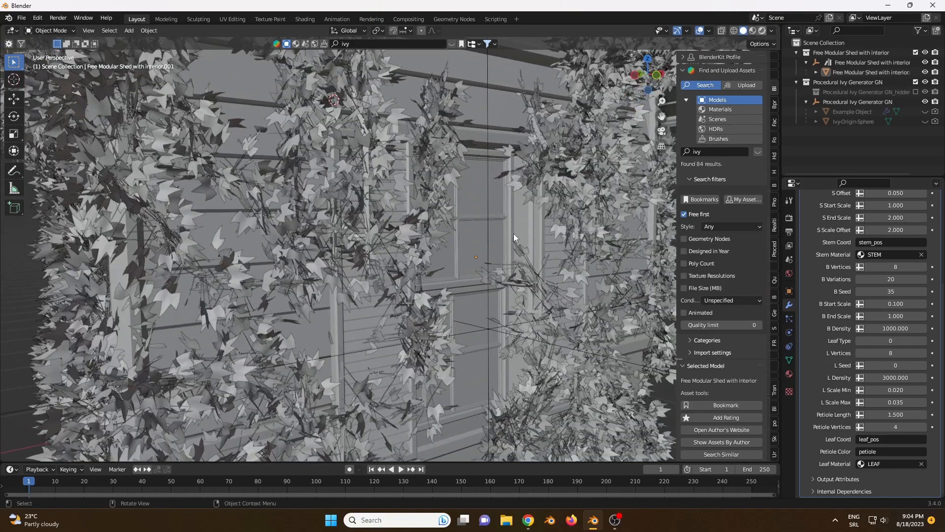
pyautogui.press('z')
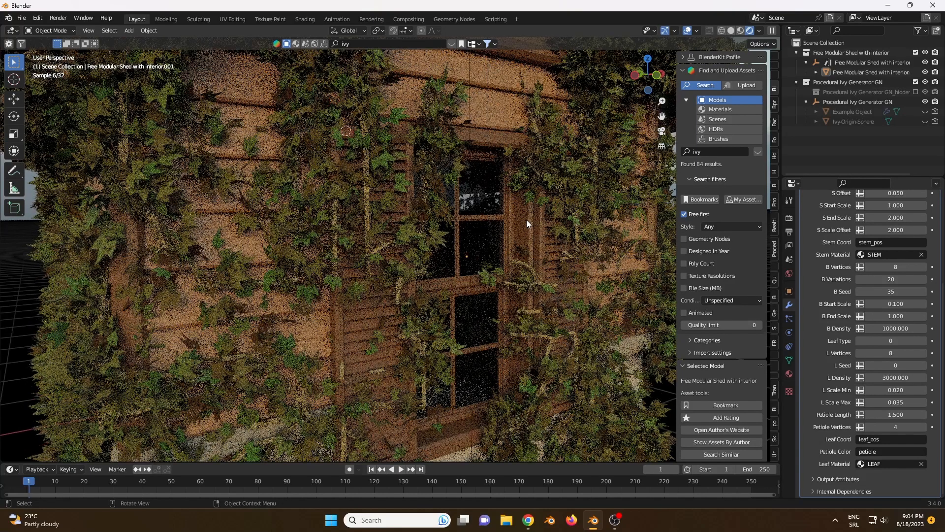
pyautogui.scroll(-5, 527, 219)
pyautogui.scroll(2, 485, 190)
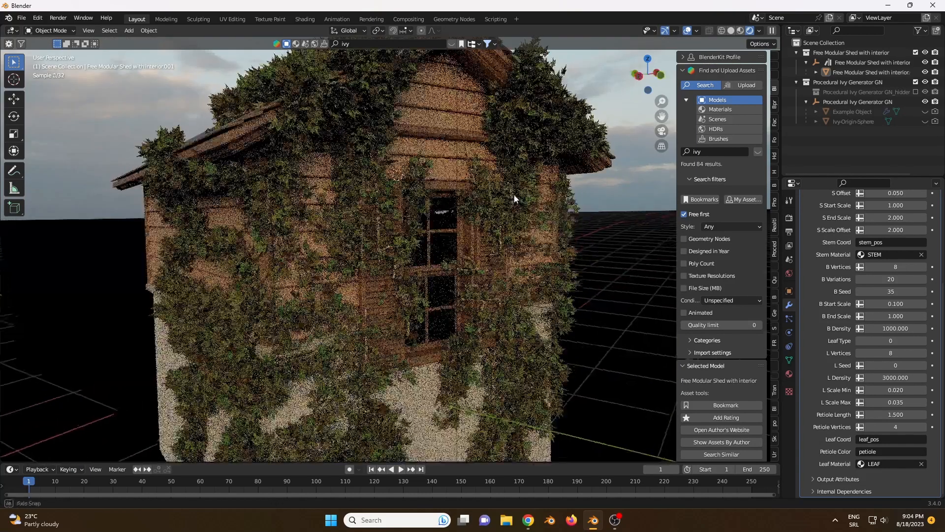
pyautogui.scroll(6, 517, 197)
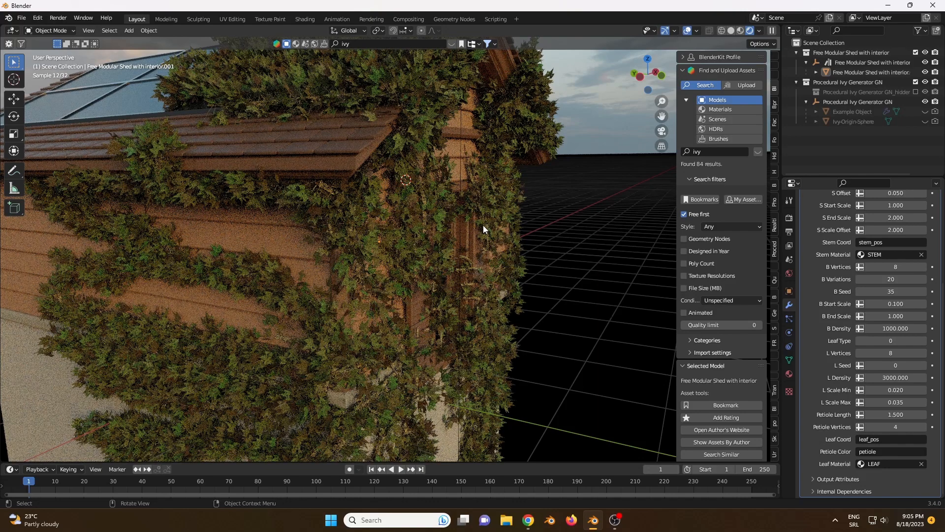
pyautogui.click(730, 32)
pyautogui.moveTo(540, 179); pyautogui.dragTo(444, 204, button='middle')
pyautogui.scroll(-4, 278, 191)
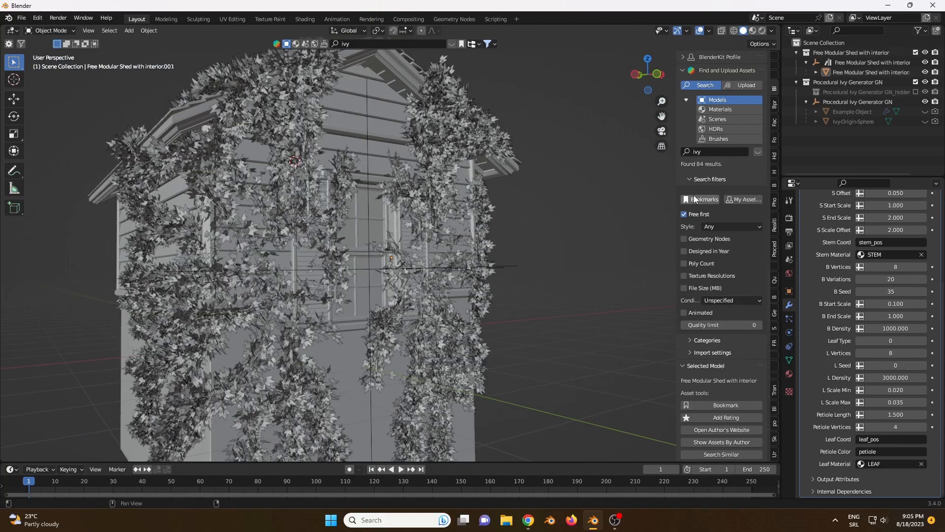
# - Show the BlenderKit ivy results, preview the Procedural Ivy Generator GN asset, and close the results
pyautogui.click(758, 152)
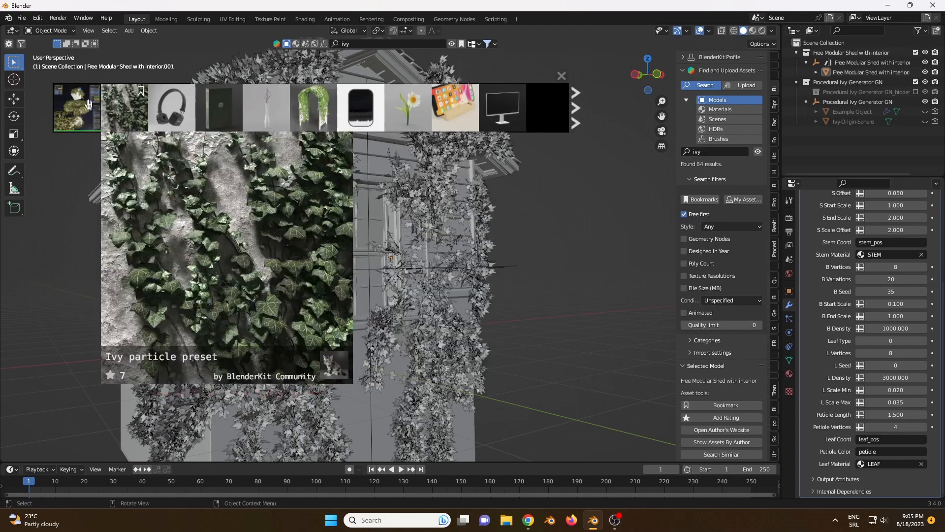
pyautogui.moveTo(73, 107)
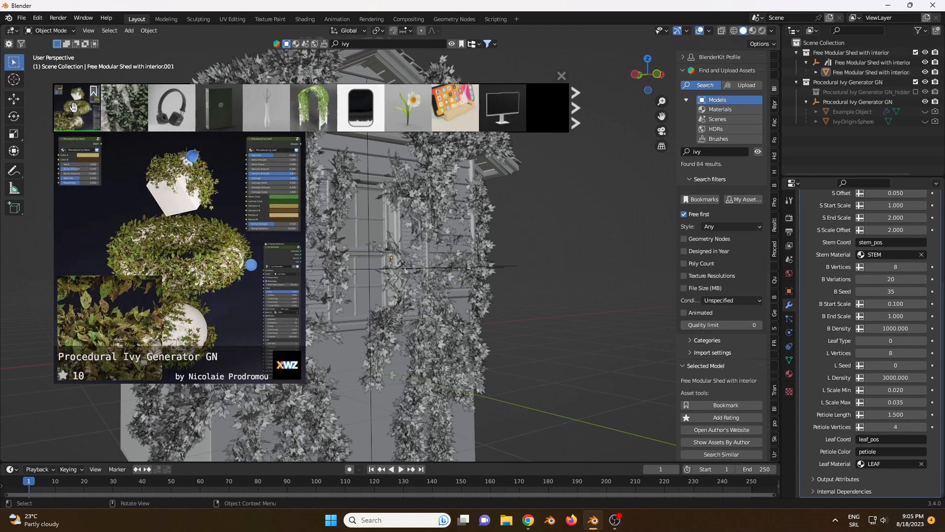
pyautogui.click(559, 78)
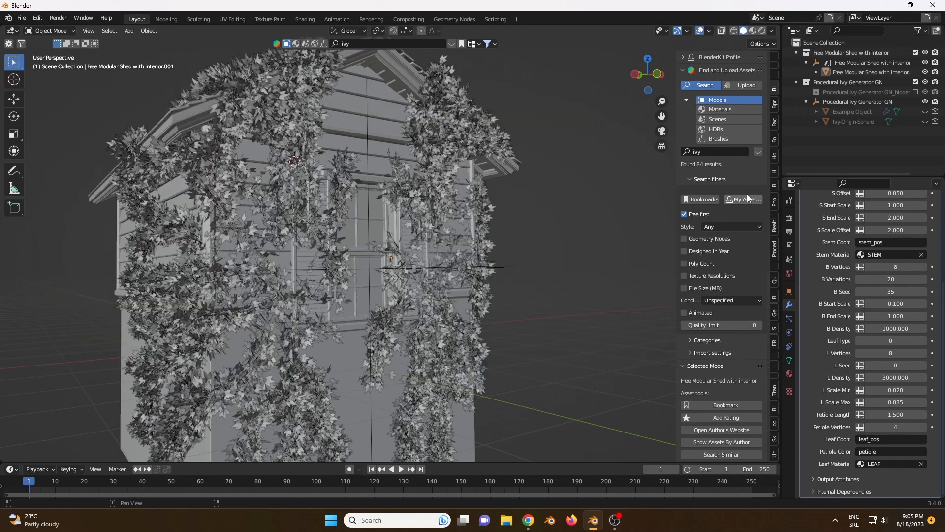
pyautogui.moveTo(294, 258); pyautogui.dragTo(352, 208, button='middle')
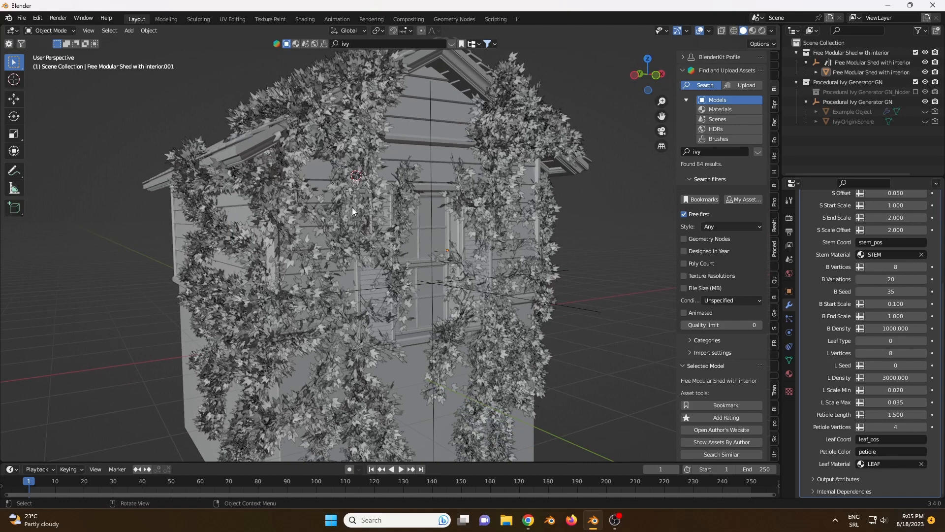